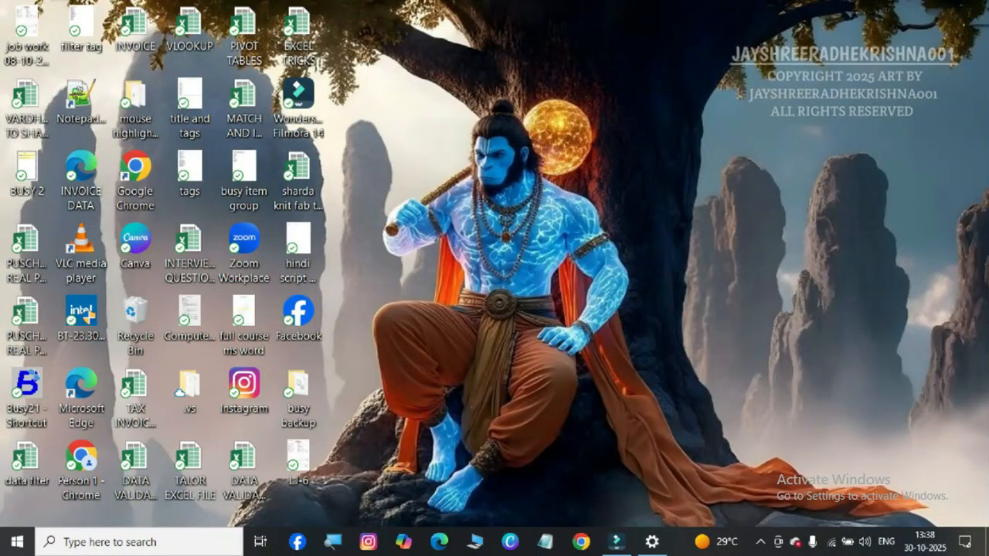
double_click(27, 397)
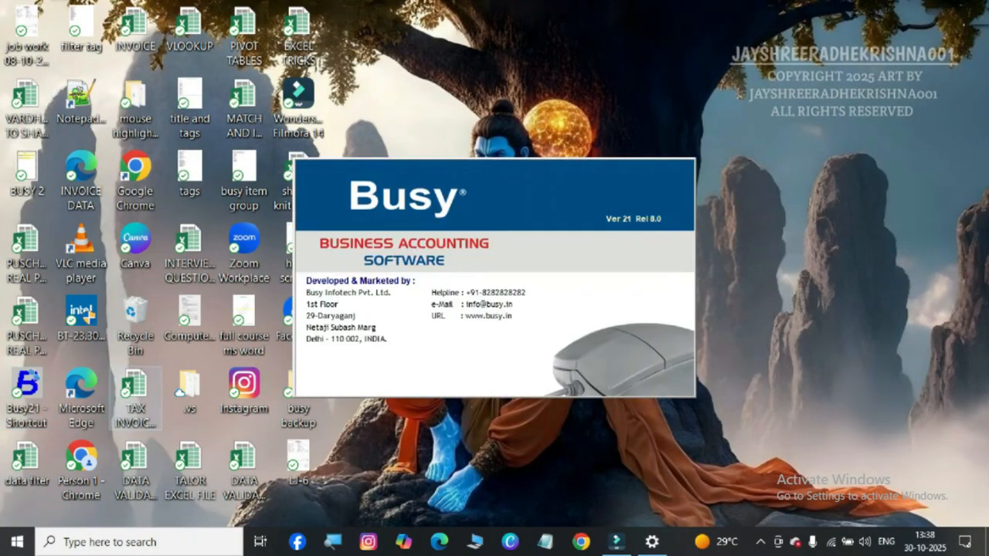
key("Return")
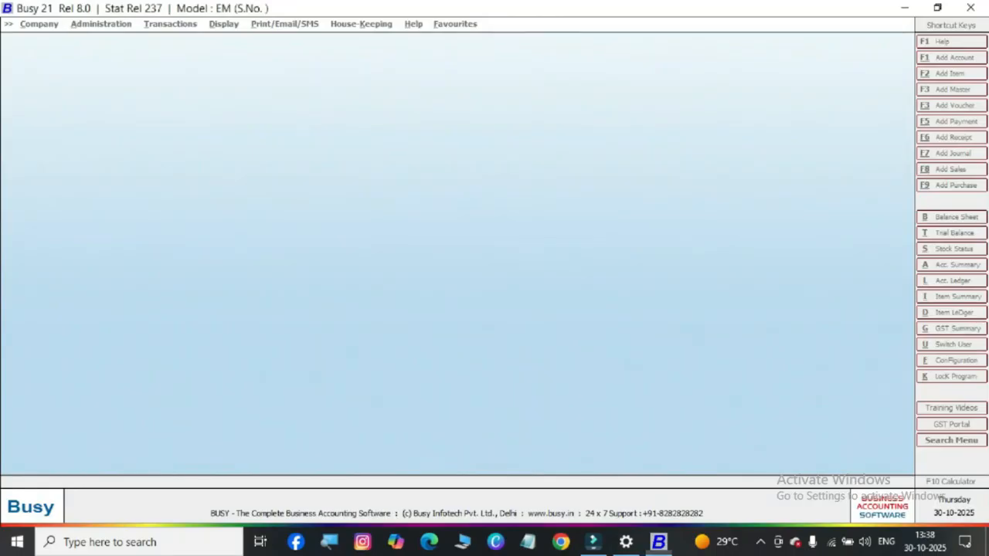
left_click(664, 177)
key("Return")
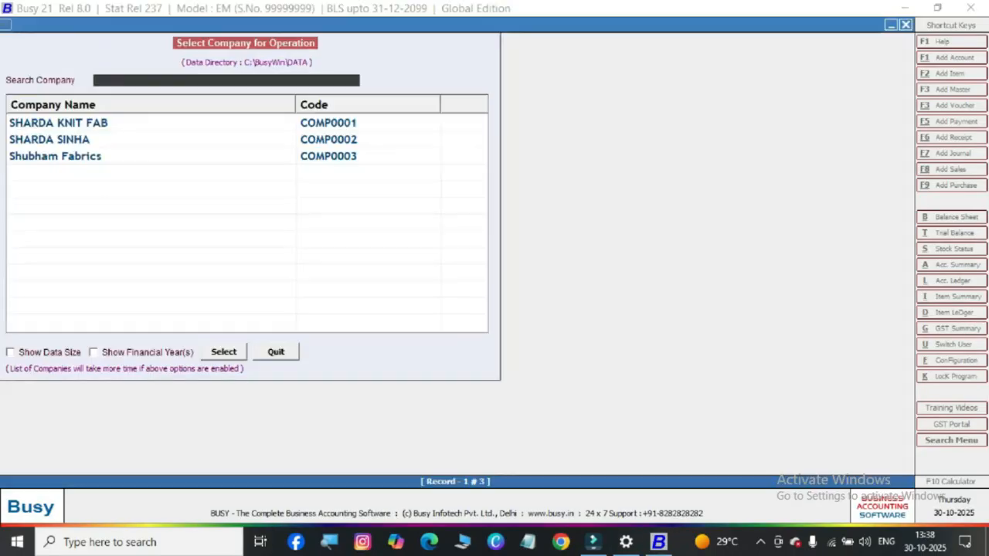
key("Down")
key("Return")
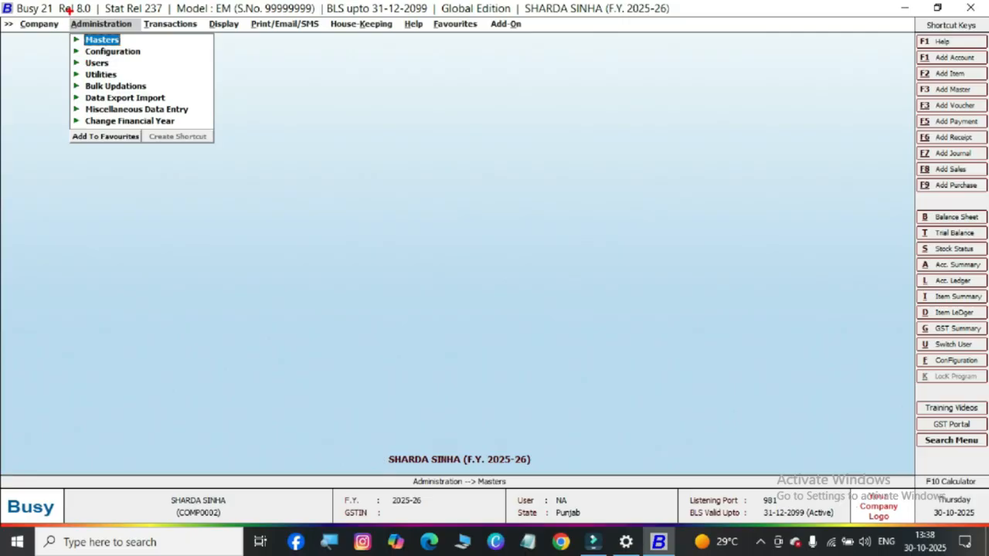
Open the Features / Options configuration of the company
left_click_drag(67, 10, 132, 29)
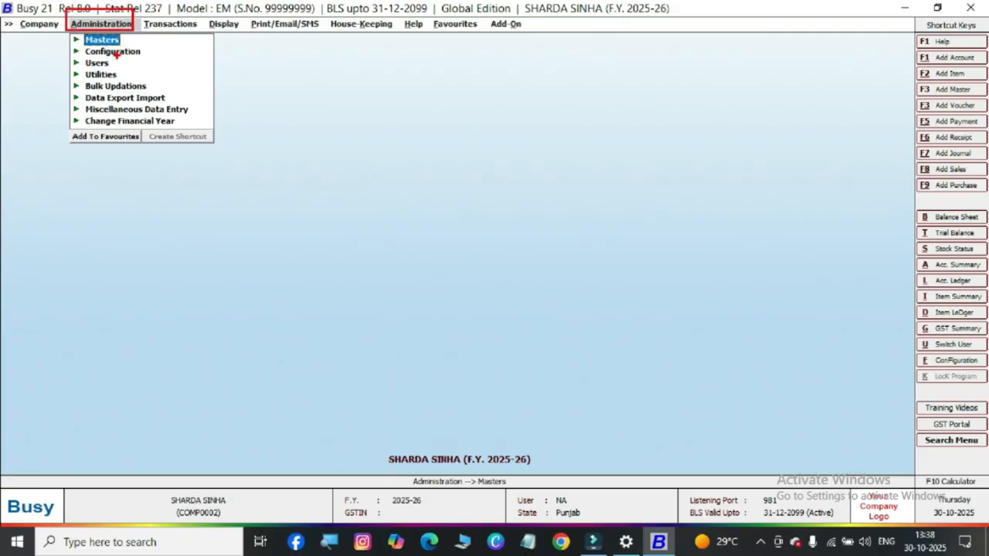
key("Escape")
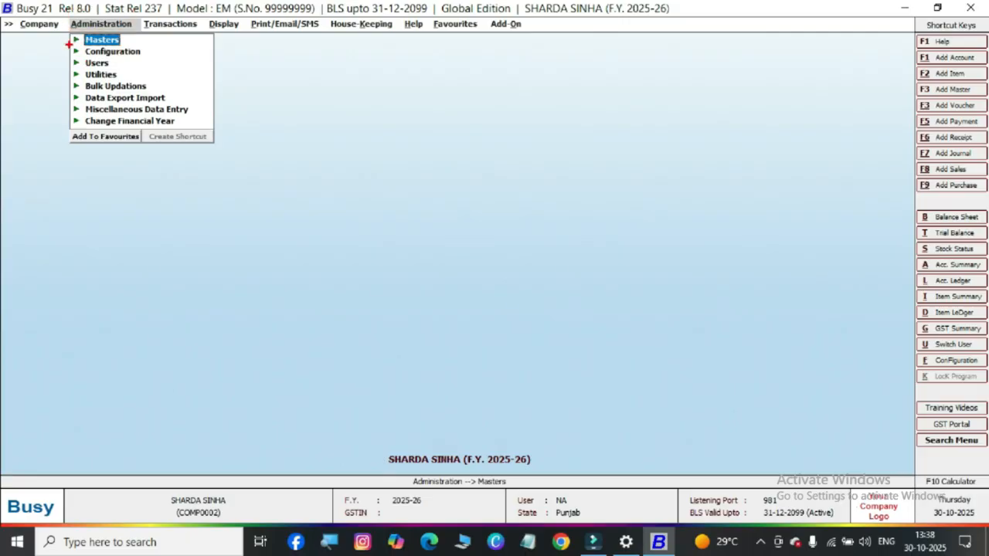
left_click_drag(69, 44, 153, 58)
key("Escape")
left_click(113, 52)
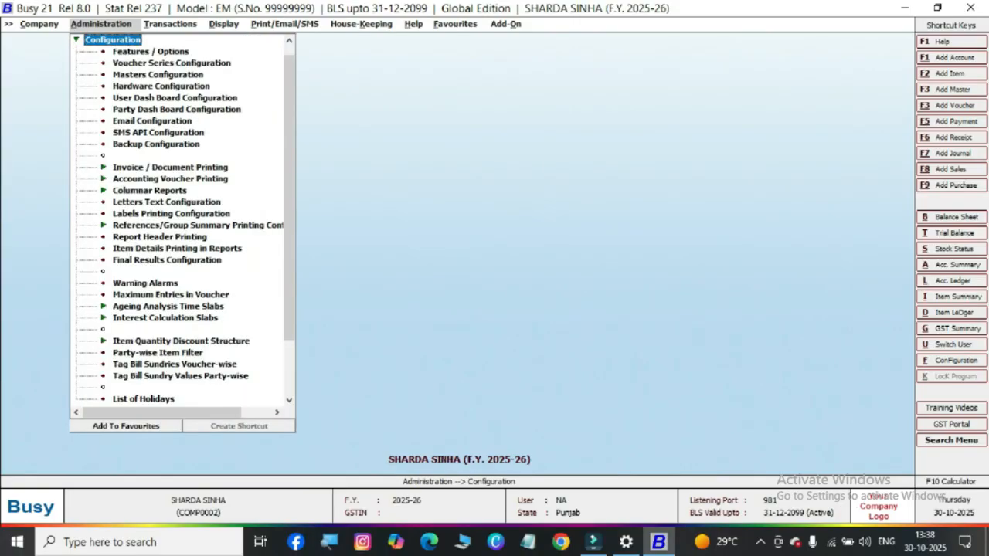
mouse_move(101, 43)
left_mouse_down()
mouse_move(142, 59)
mouse_move(215, 59)
left_mouse_up()
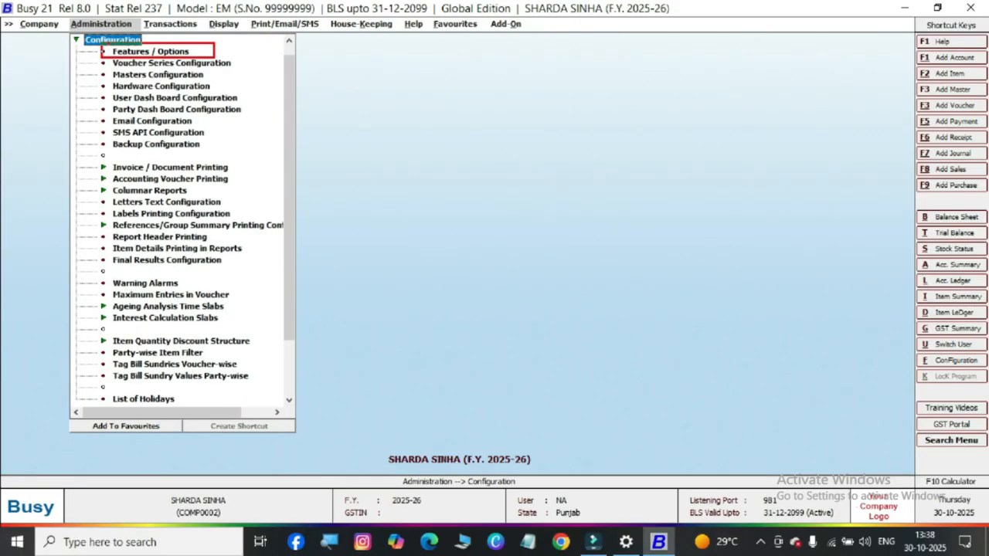
key("Escape")
key("Down")
key("Return")
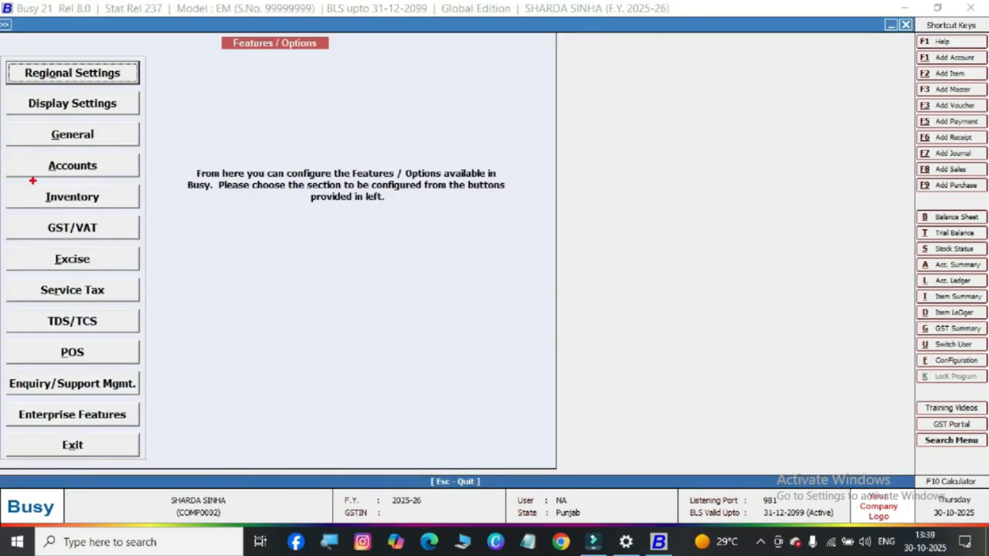
Open the Inventory section of the feature options
left_click_drag(20, 181, 121, 209)
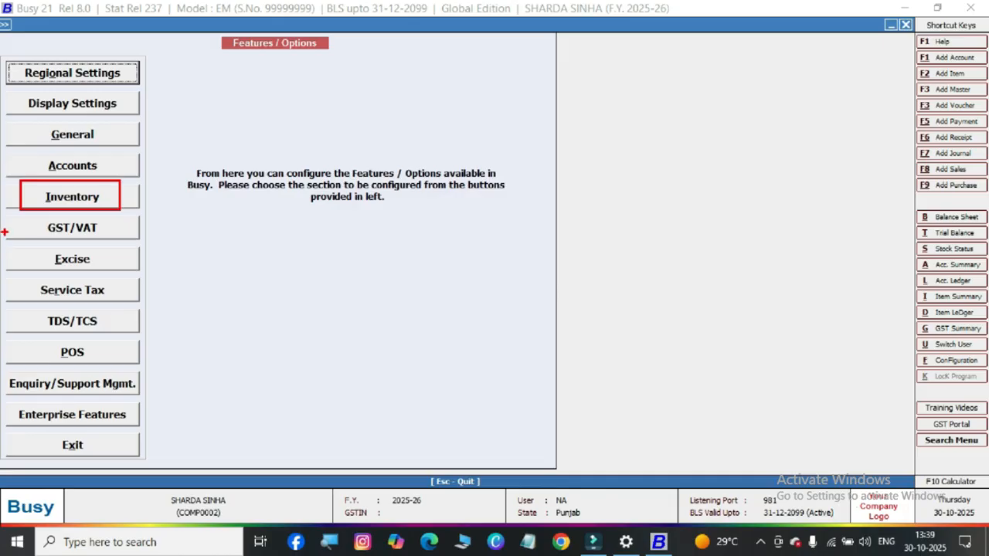
key("Escape")
key("Down")
key("Down")
key("Down")
key("Down")
key("Return")
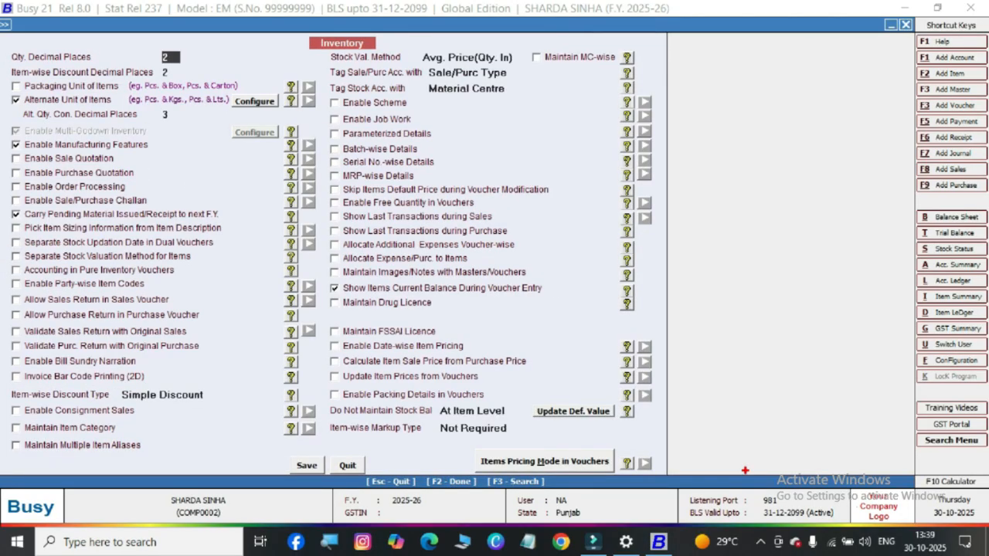
Open the options for the items' pricing mode in vouchers
mouse_move(478, 451)
left_mouse_down()
mouse_move(556, 474)
mouse_move(620, 473)
left_mouse_up()
left_click_drag(524, 456, 576, 433)
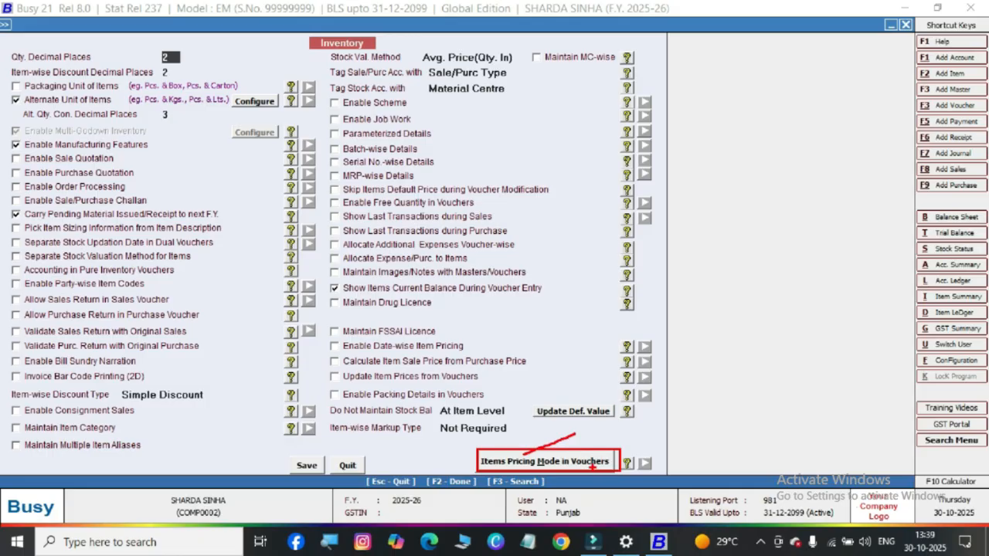
key("Escape")
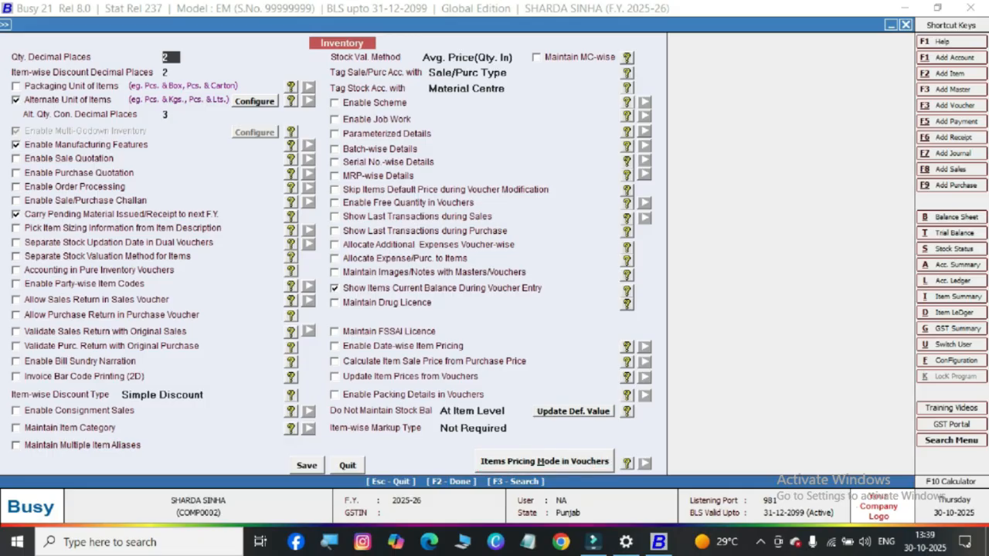
key("alt+m")
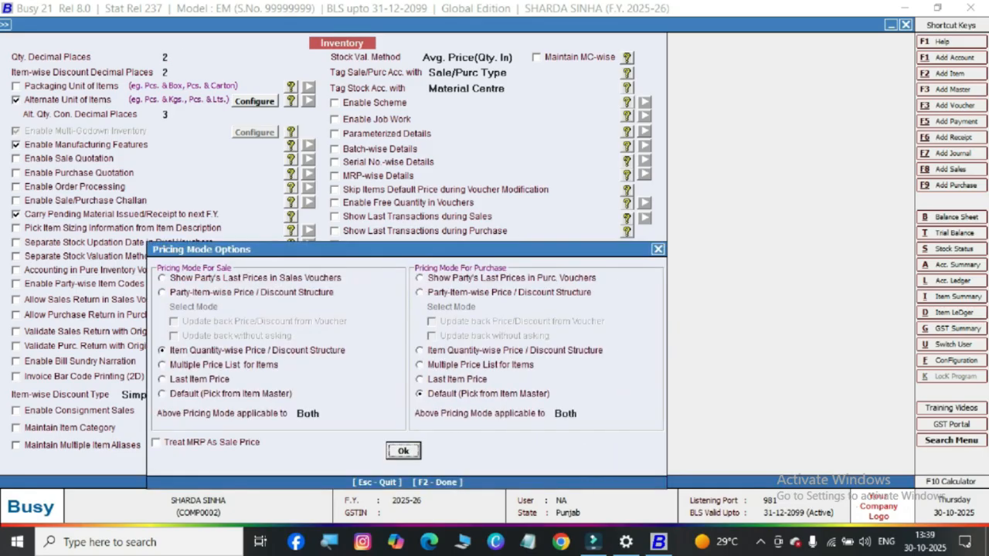
Set the pricing mode for sale to Default (Pick from Item Master) and accept the pricing mode options
mouse_move(153, 339)
left_mouse_down()
mouse_move(188, 358)
mouse_move(359, 366)
mouse_move(399, 340)
left_mouse_up()
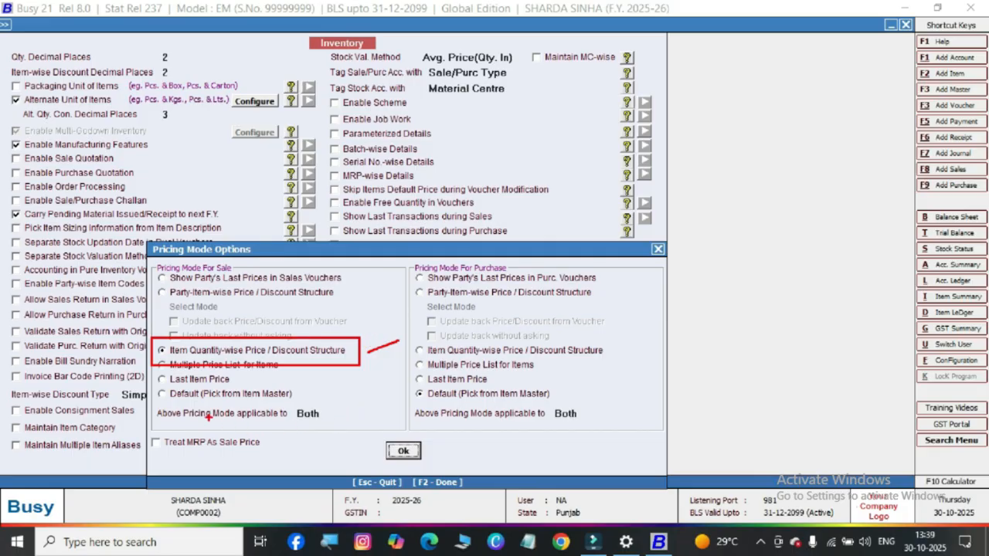
mouse_move(156, 383)
left_mouse_down()
mouse_move(201, 406)
mouse_move(300, 409)
mouse_move(347, 376)
left_mouse_up()
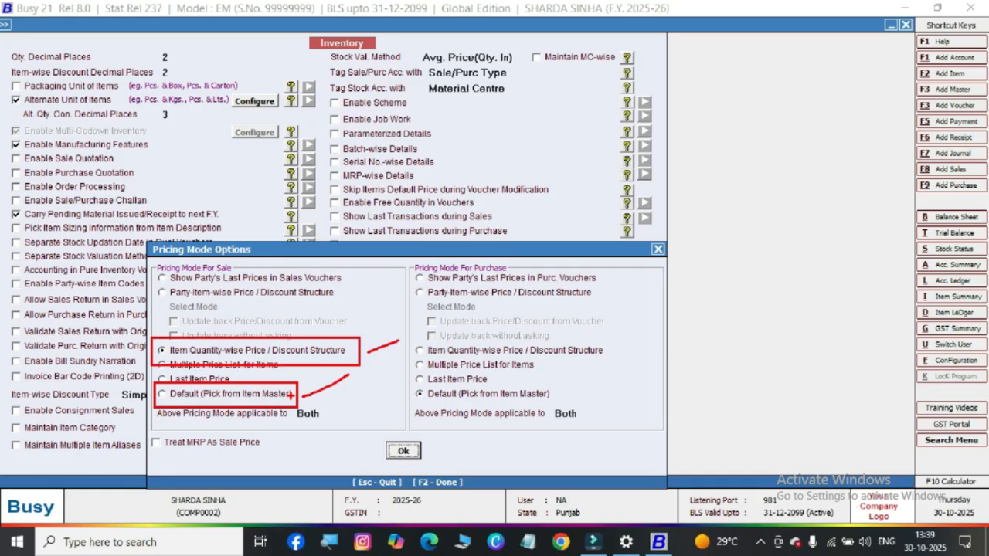
key("Escape")
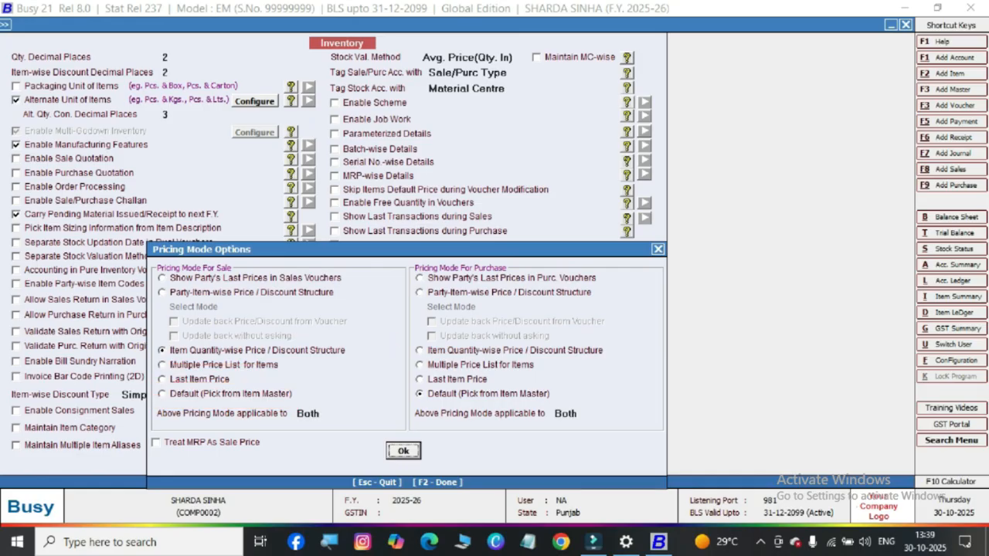
left_click(193, 394)
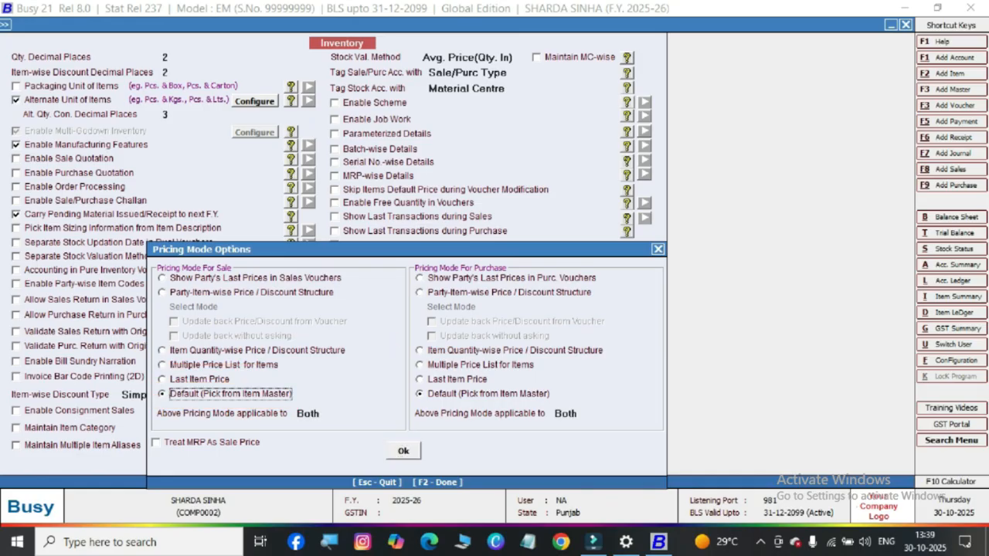
mouse_move(368, 437)
left_mouse_down()
mouse_move(424, 442)
mouse_move(449, 466)
left_mouse_up()
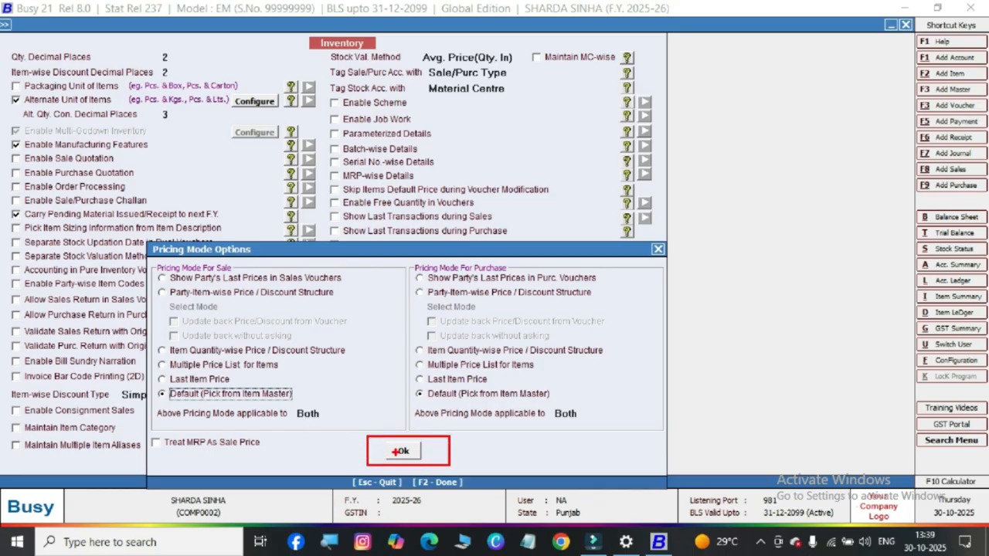
key("Escape")
left_click(395, 451)
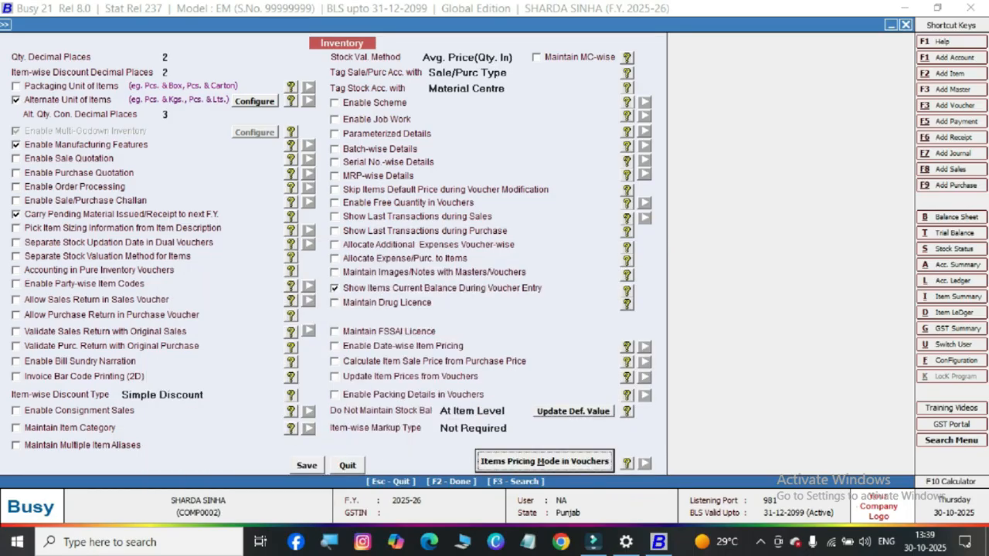
Save the inventory feature configuration
left_click_drag(279, 445, 332, 489)
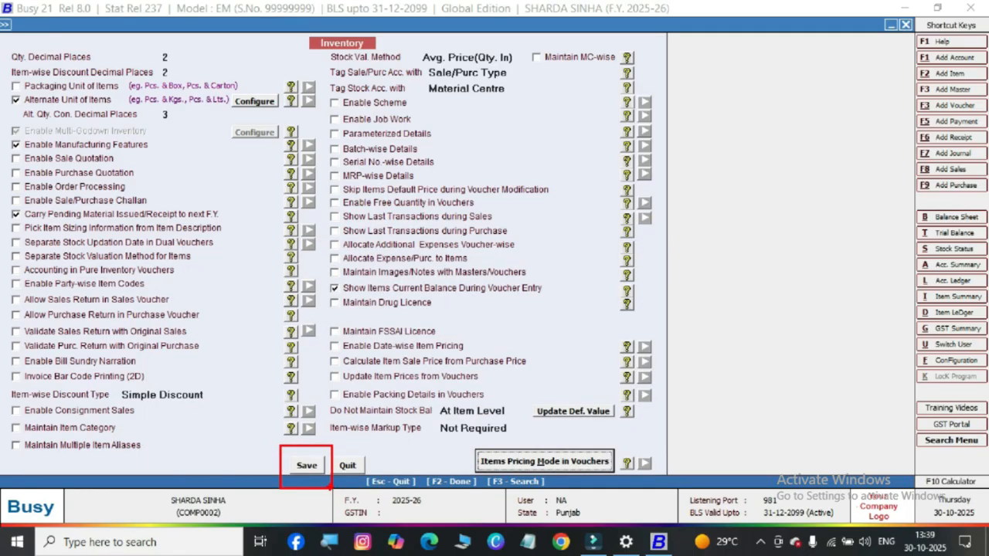
key("Escape")
left_click(307, 465)
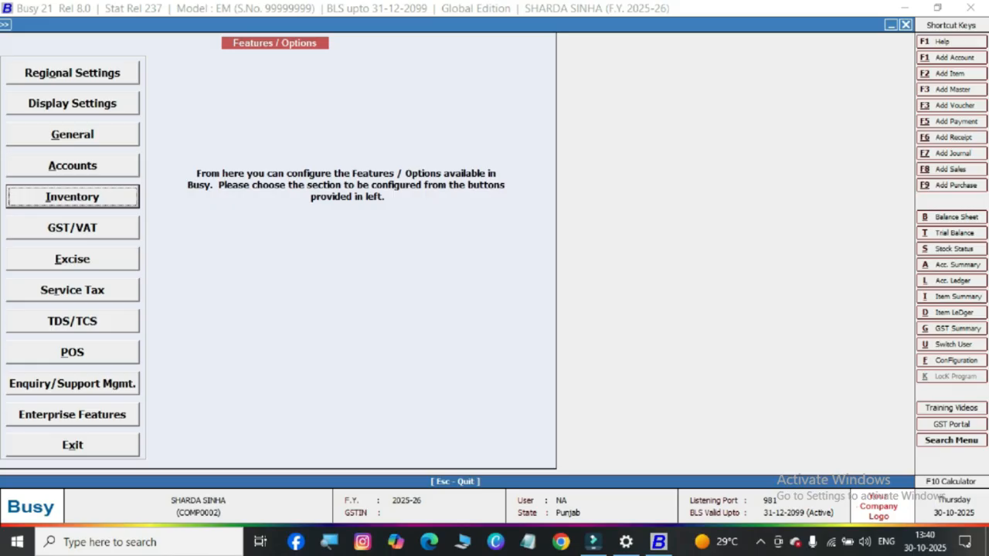
left_click_drag(343, 289, 350, 309)
mouse_move(398, 277)
left_mouse_down()
mouse_move(397, 319)
mouse_move(413, 272)
mouse_move(427, 313)
left_mouse_up()
mouse_move(371, 294)
left_mouse_down()
mouse_move(438, 284)
mouse_move(465, 232)
mouse_move(470, 281)
left_mouse_up()
mouse_move(501, 251)
left_mouse_down()
mouse_move(492, 263)
mouse_move(518, 274)
left_mouse_up()
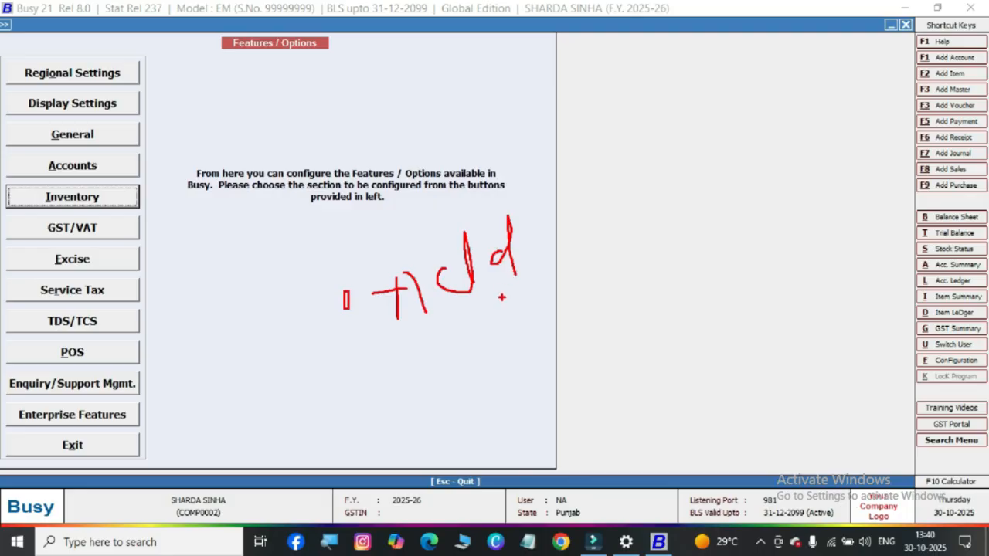
Leave the feature options and open a blank form for adding an item master
key("Escape")
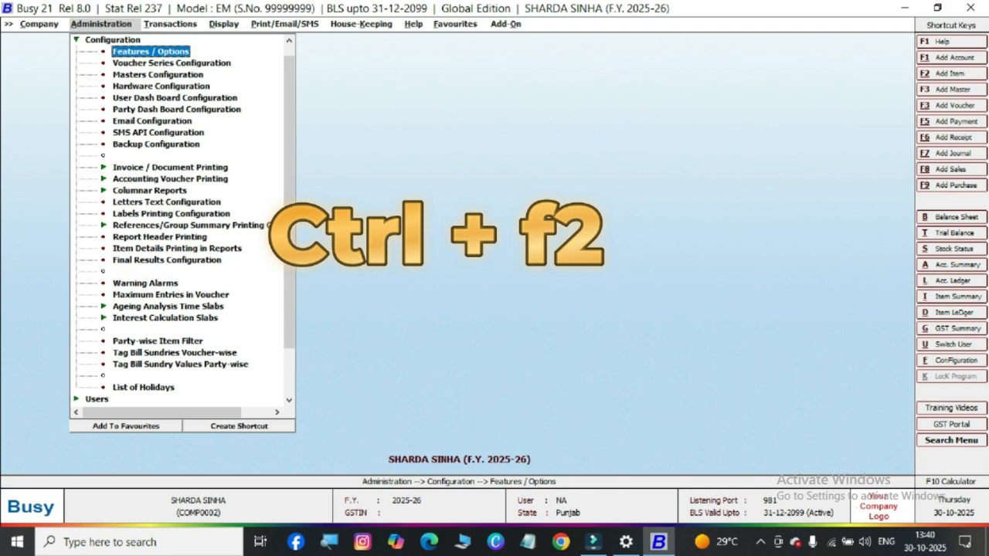
key("ctrl+F2")
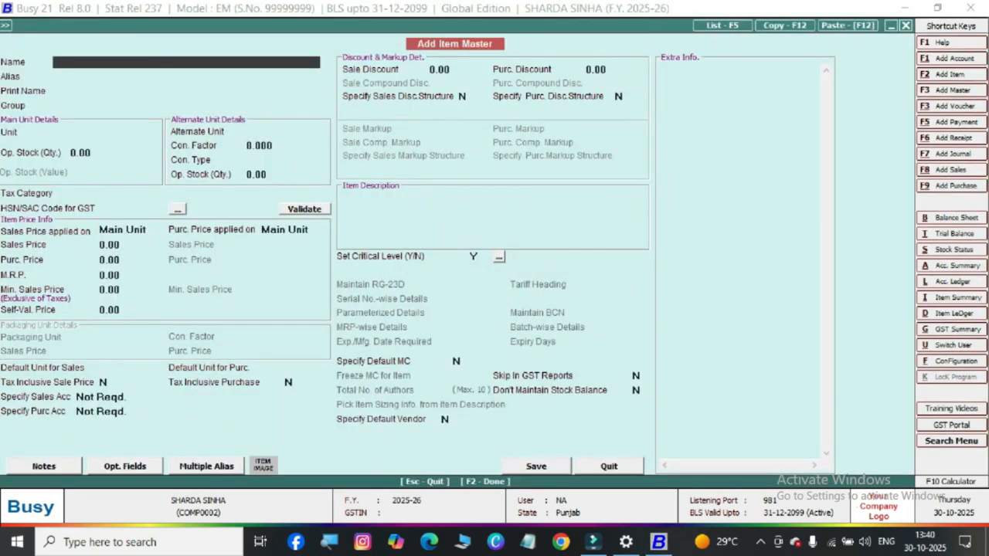
mouse_move(397, 24)
left_mouse_down()
mouse_move(465, 68)
mouse_move(520, 62)
mouse_move(547, 41)
left_mouse_up()
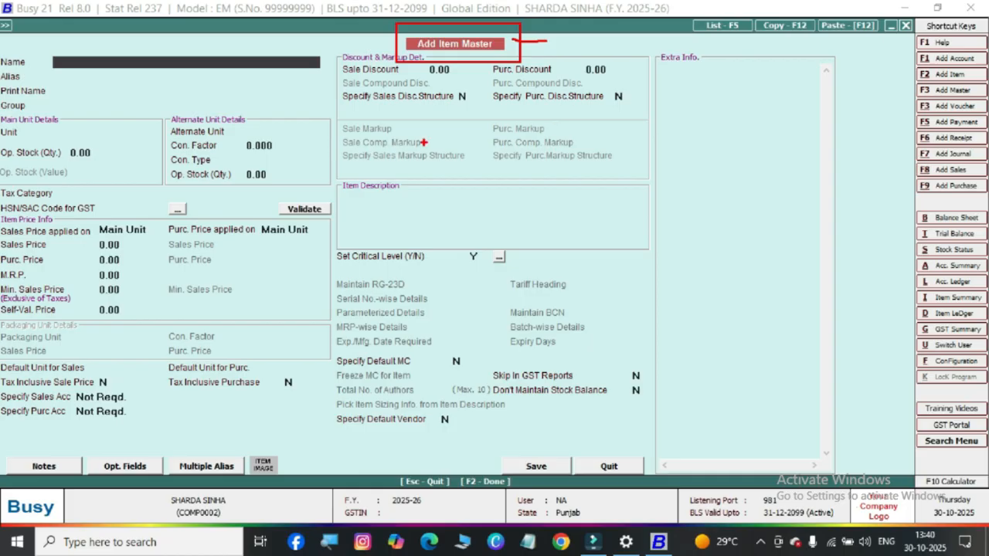
key("Escape")
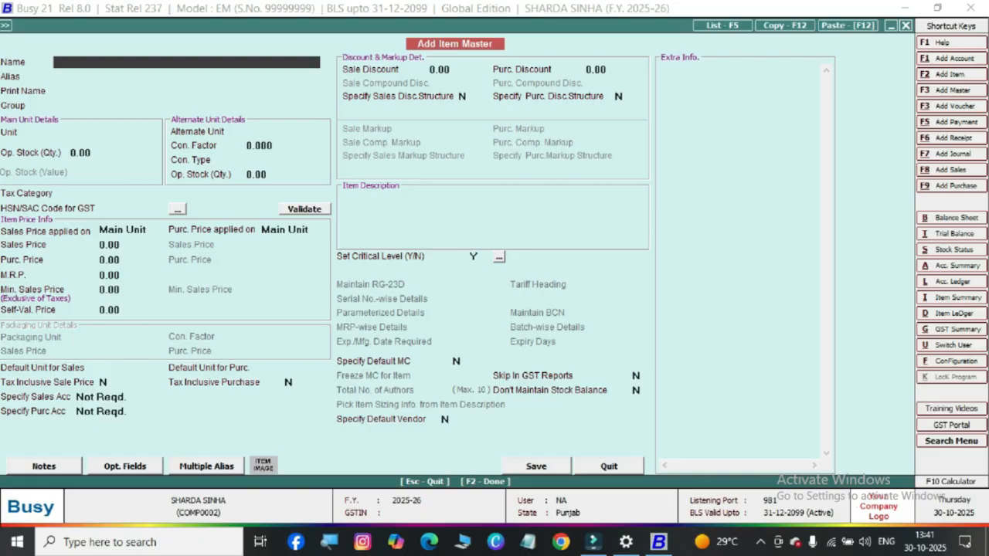
Name the new item Oppo F15, leave its alias empty and keep the same print name
type("oppo15")
key("Left")
key("Left")
type("f")
key("Right")
key("Right")
key("Return")
key("Return")
key("Return")
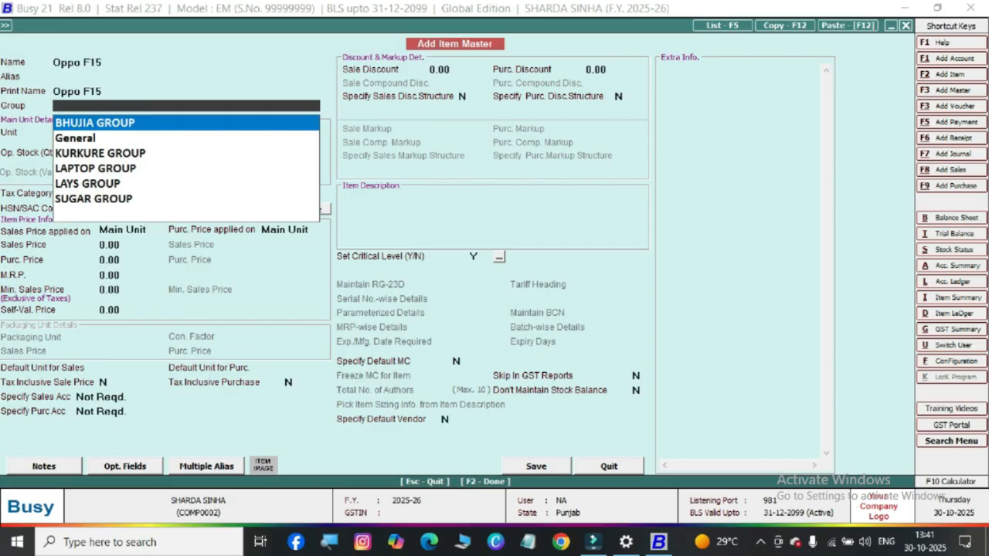
Assign the item to the General group and set its main unit to Pcs
key("Down")
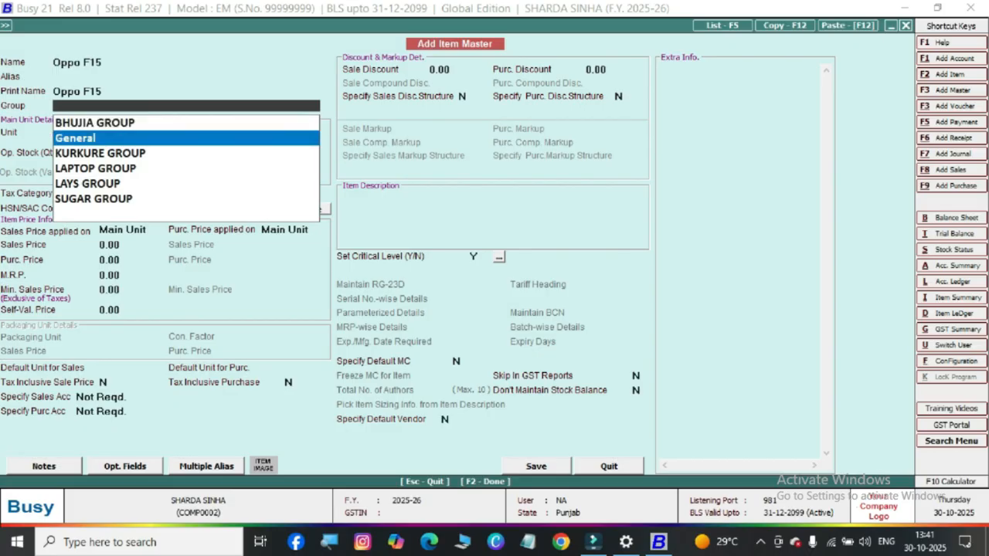
key("Return")
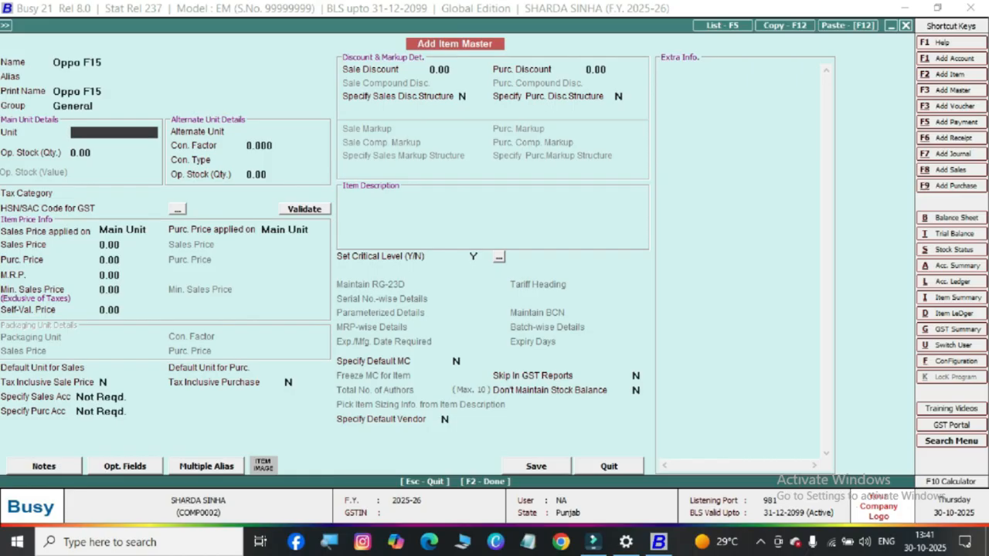
type("pc")
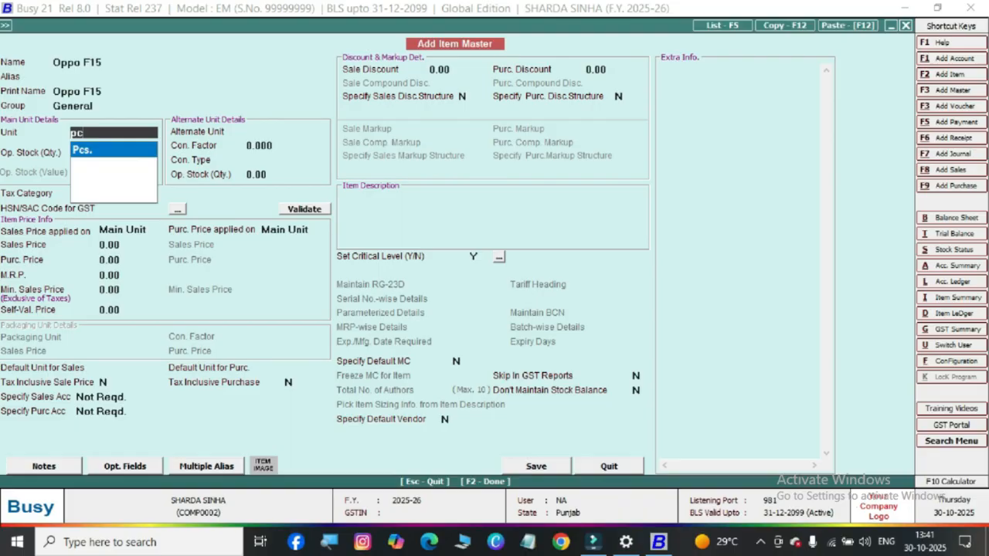
key("Return")
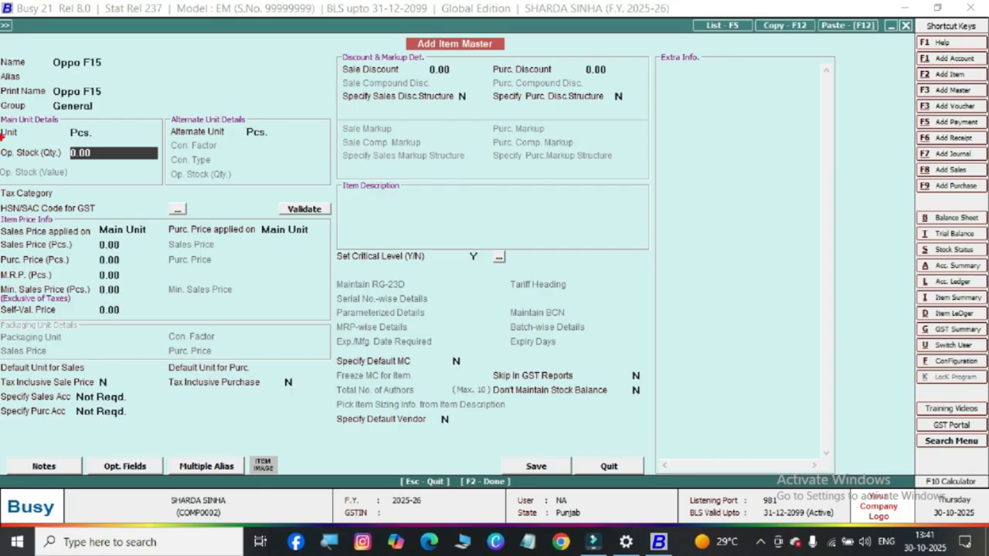
mouse_move(1, 137)
left_mouse_down()
mouse_move(63, 171)
mouse_move(154, 178)
left_mouse_up()
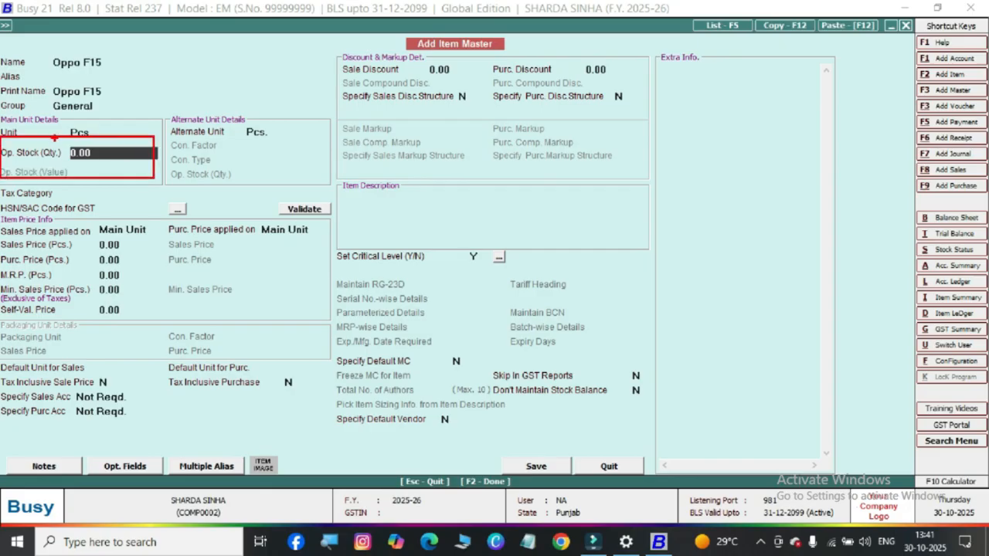
left_click_drag(54, 145, 85, 137)
key("Escape")
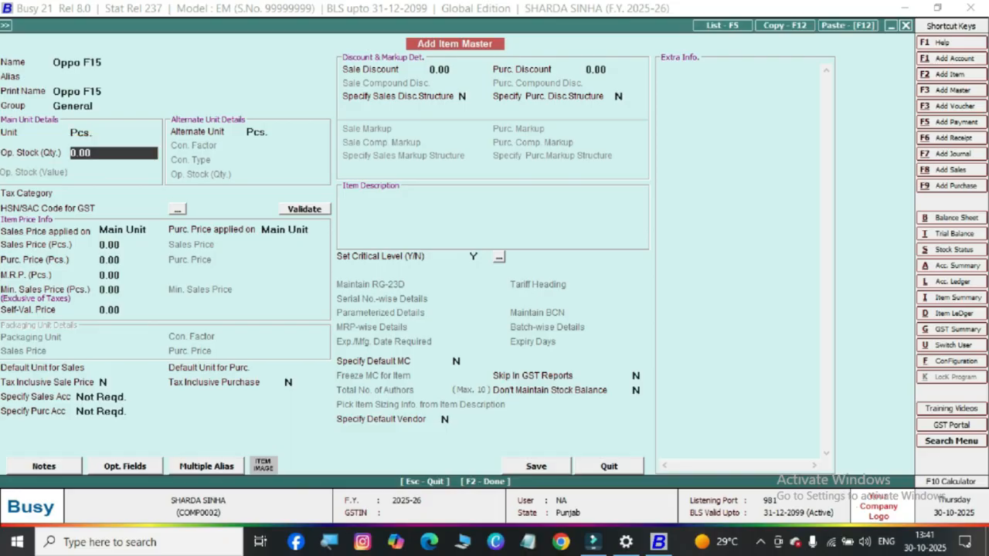
Set the opening stock quantity of Oppo F15 to 50 pieces
key("BackSpace")
key("BackSpace")
key("BackSpace")
key("BackSpace")
left_click_drag(43, 45, 103, 84)
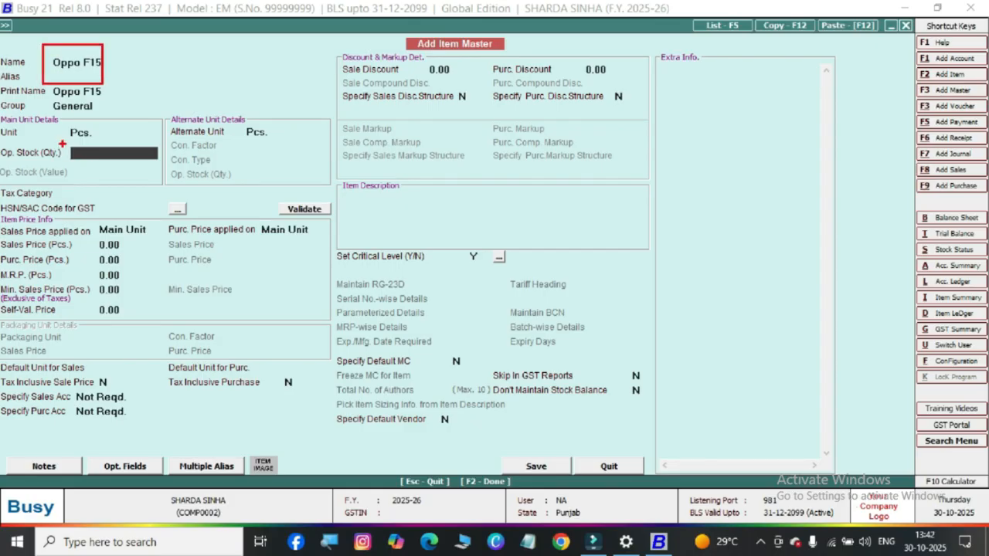
mouse_move(58, 138)
left_mouse_down()
mouse_move(102, 153)
mouse_move(111, 170)
mouse_move(144, 136)
mouse_move(129, 145)
left_mouse_up()
key("Escape")
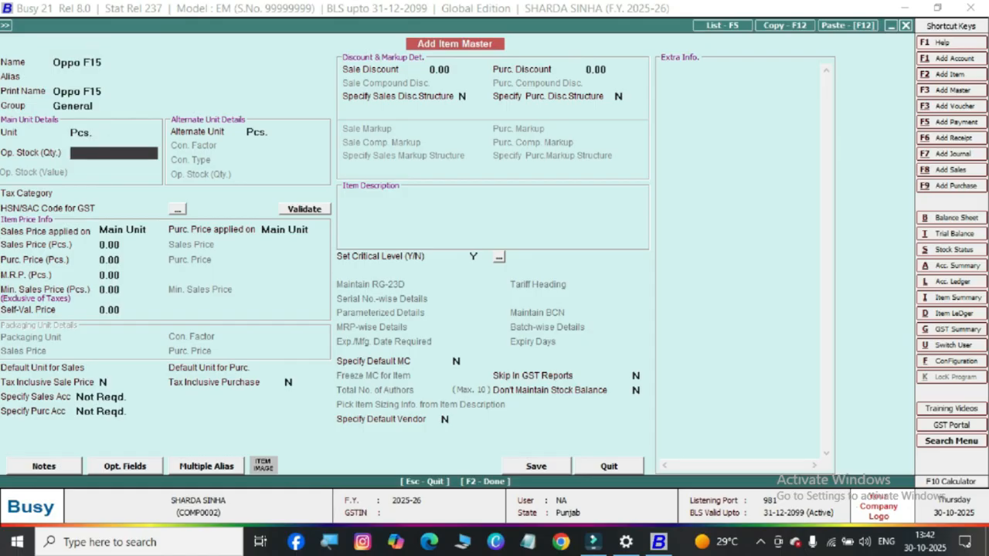
type("50")
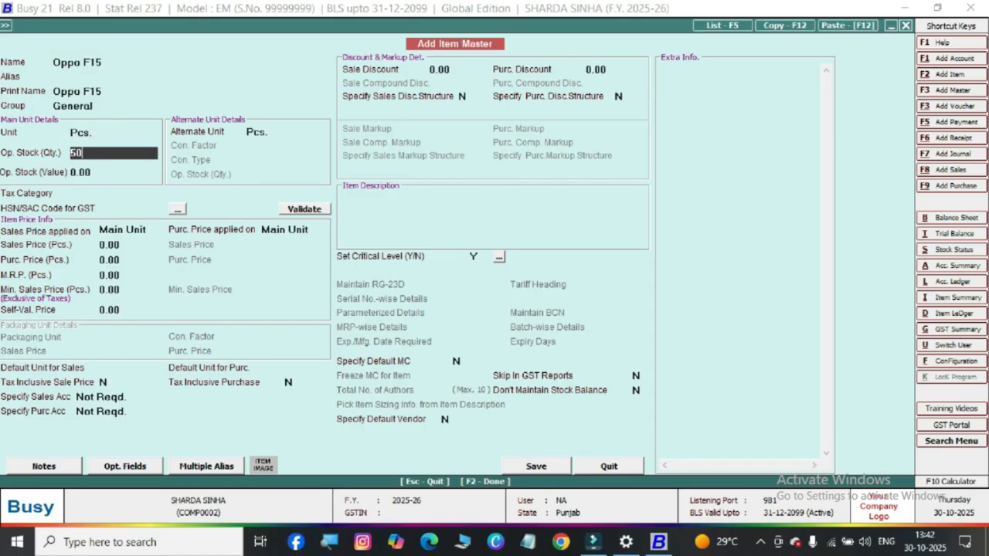
key("Return")
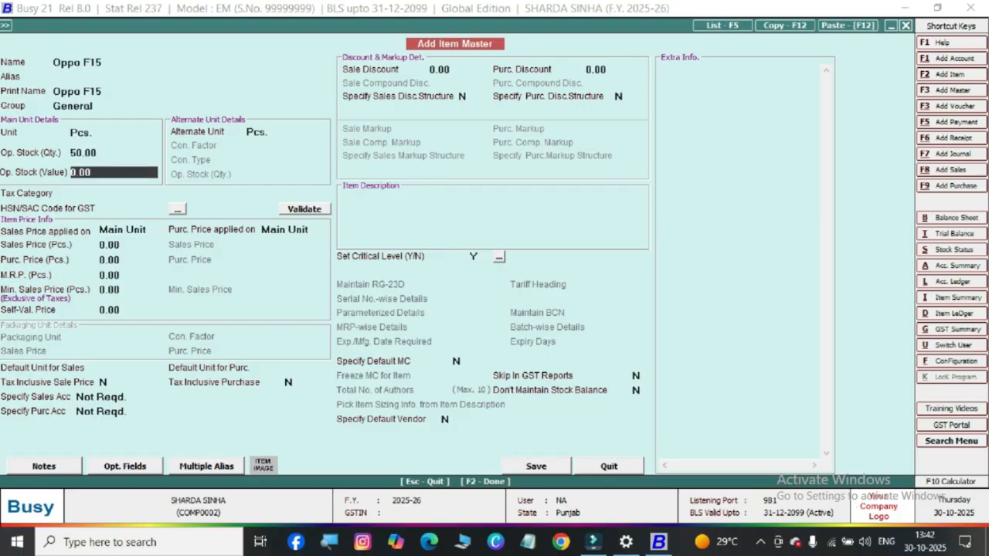
Leave the opening stock value at zero, choose no tax category and leave the HSN/SAC code empty
key("Return")
key("Return")
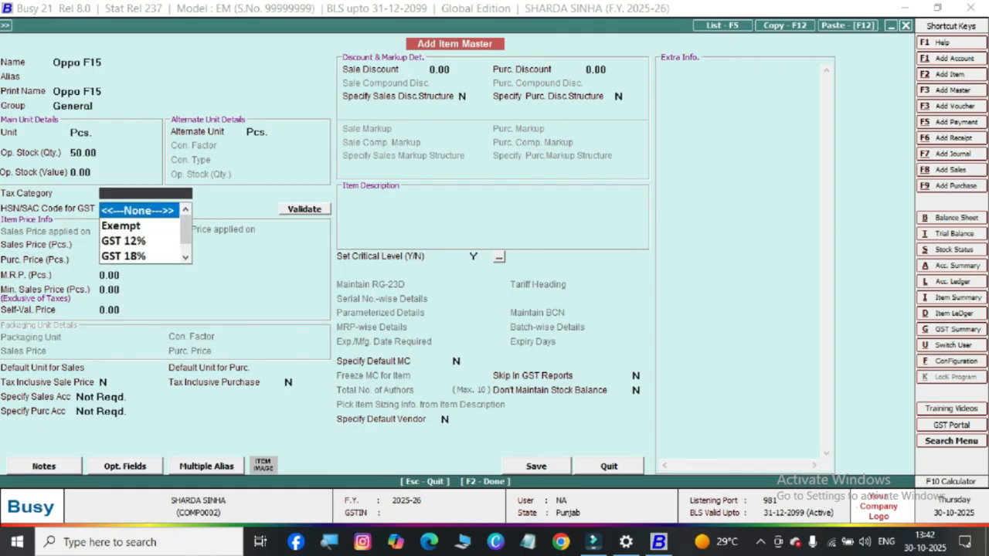
key("Return")
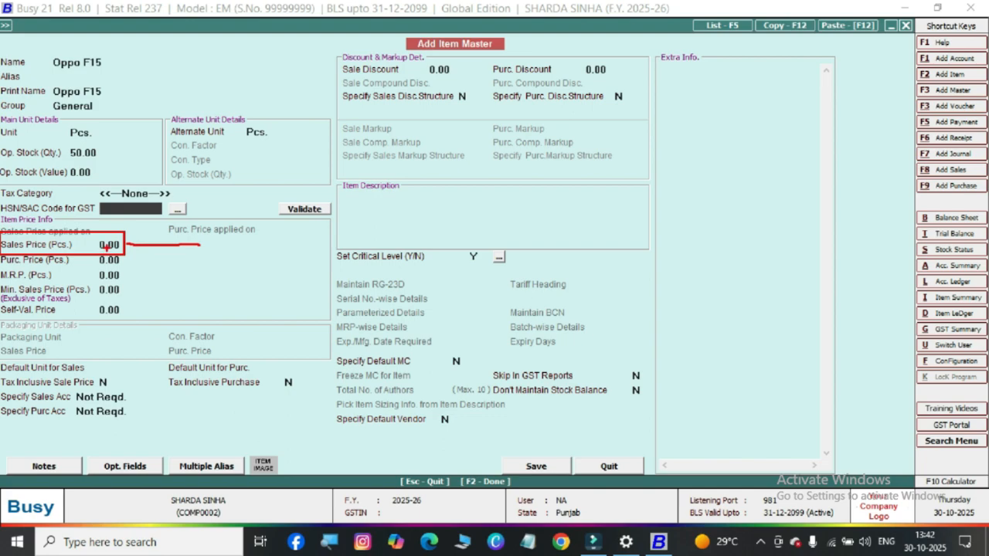
left_click_drag(132, 250, 161, 255)
key("Escape")
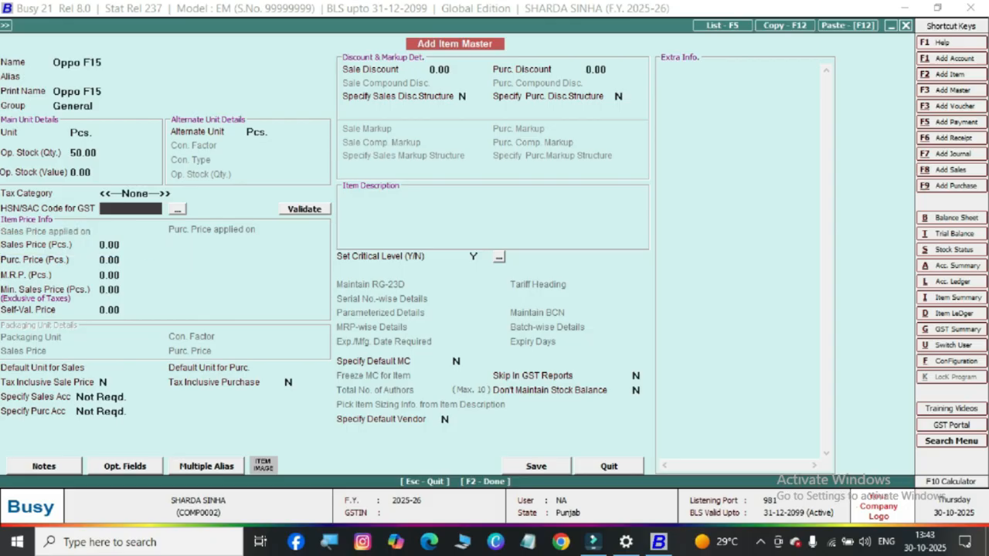
key("Return")
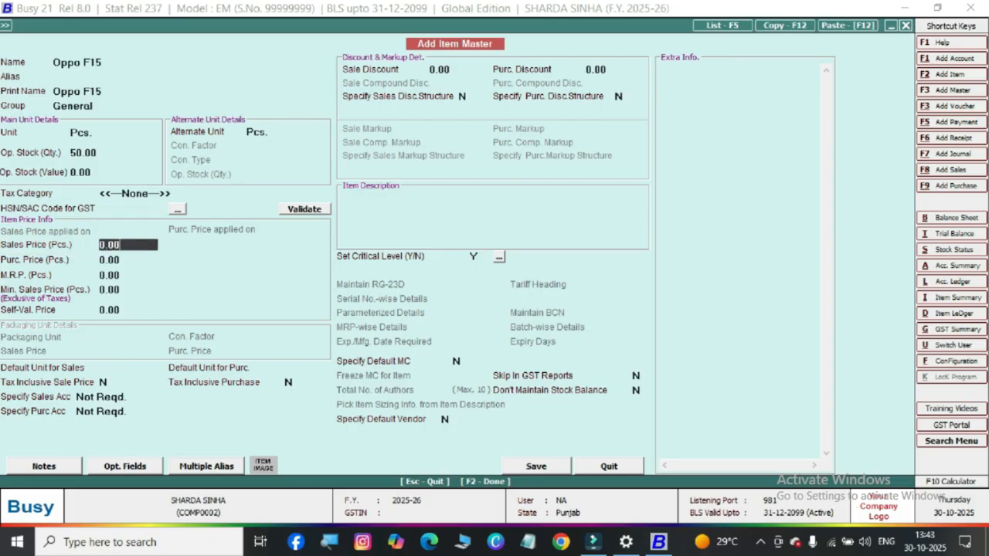
Set the item's sales price per piece to 20000
key("BackSpace")
key("BackSpace")
key("BackSpace")
key("BackSpace")
type("20000")
left_click_drag(83, 229, 166, 257)
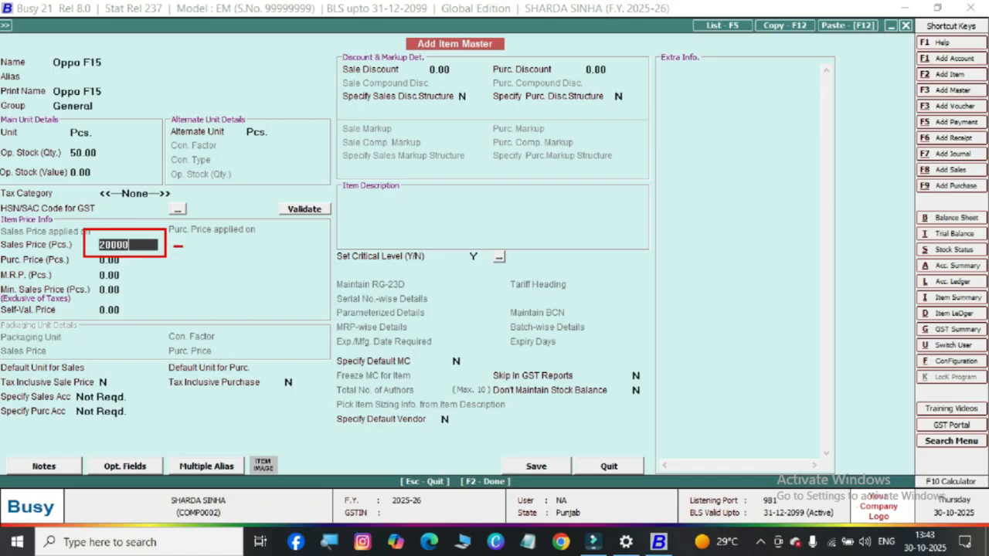
key("Escape")
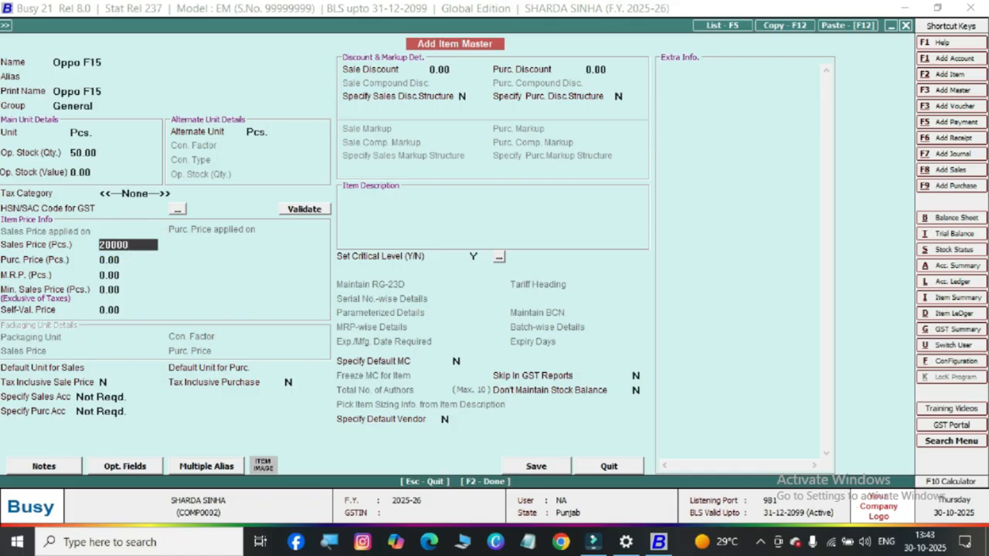
Save the item without an HSN/SAC code, assigning all 50 opening pieces to Main Store
left_click_drag(503, 444, 570, 477)
left_click(536, 466)
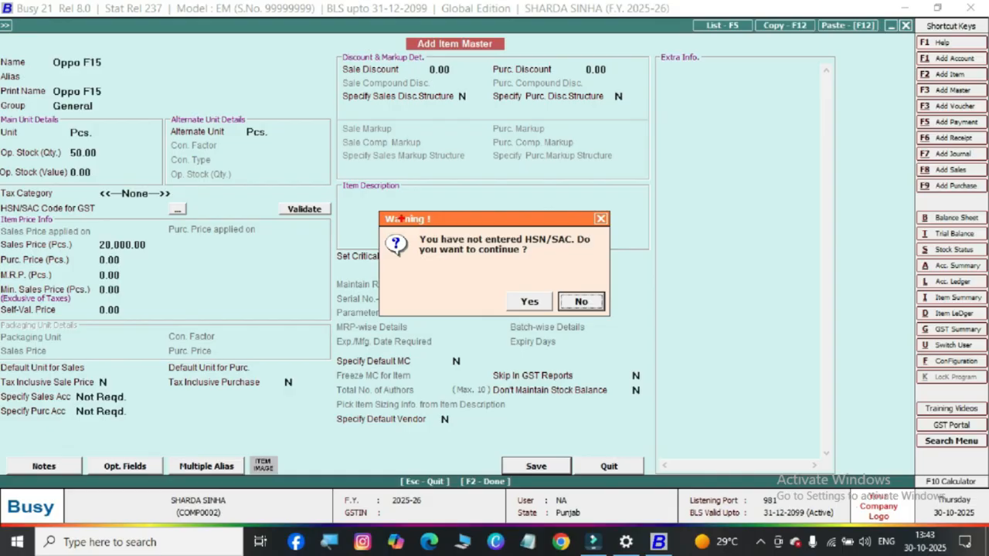
mouse_move(401, 218)
left_mouse_down()
mouse_move(470, 253)
mouse_move(617, 265)
left_mouse_up()
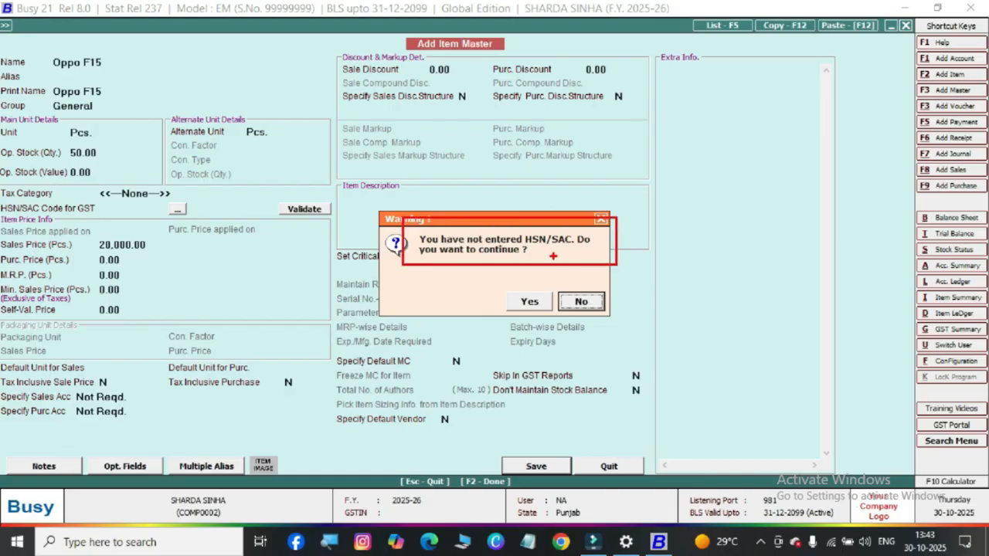
left_click_drag(530, 256, 594, 251)
mouse_move(2, 217)
left_mouse_down()
mouse_move(90, 215)
mouse_move(96, 193)
mouse_move(17, 193)
mouse_move(2, 205)
left_mouse_up()
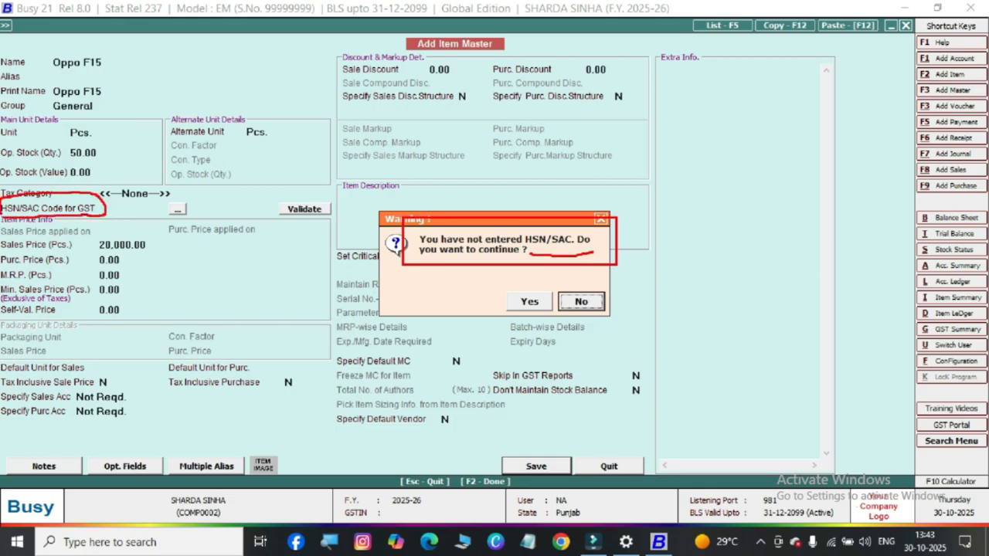
key("Escape")
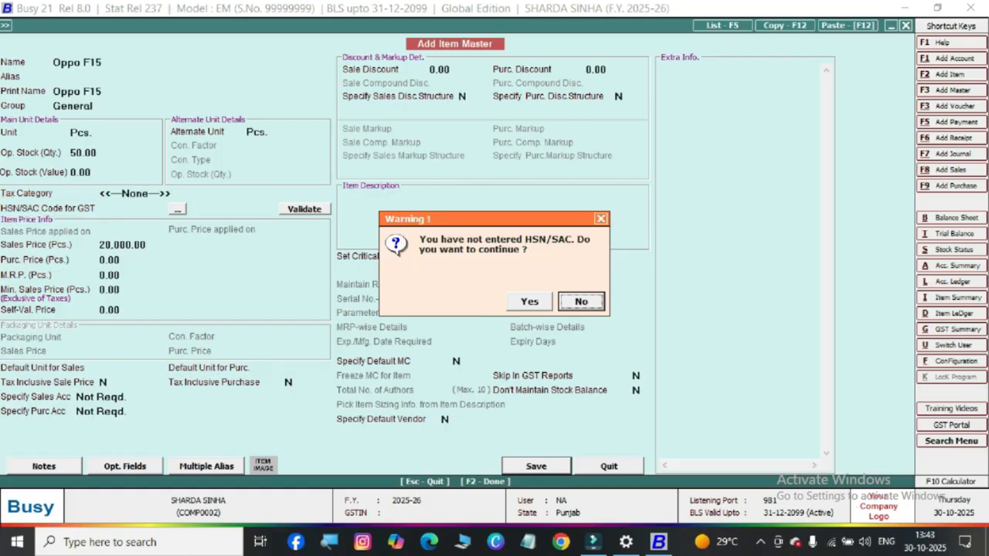
key("Left")
key("Return")
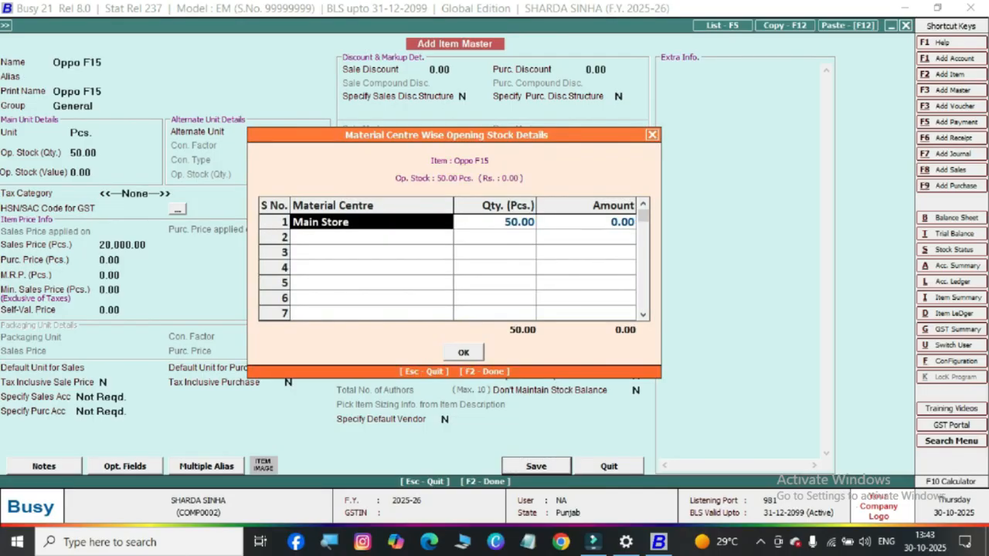
key("F2")
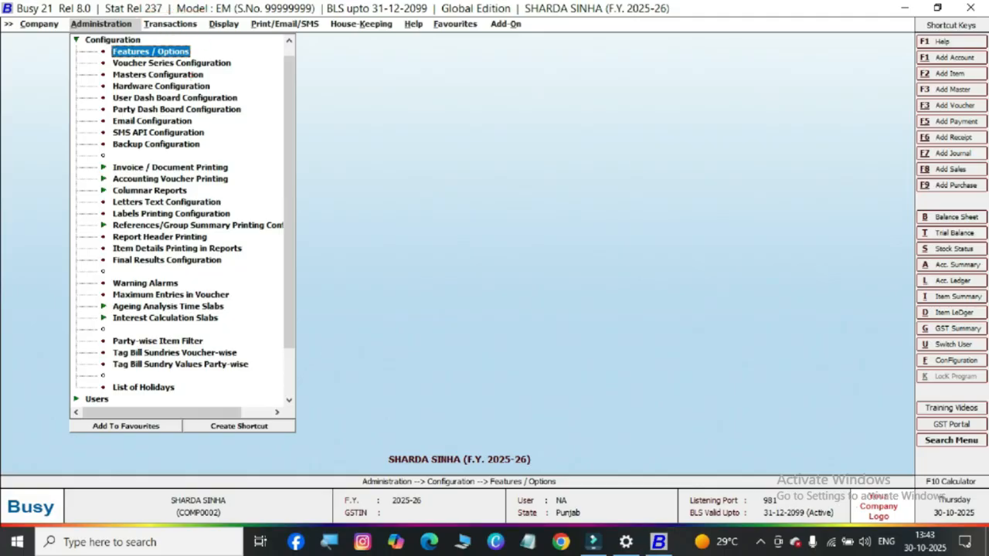
Open a blank sales voucher for entry
key("Right")
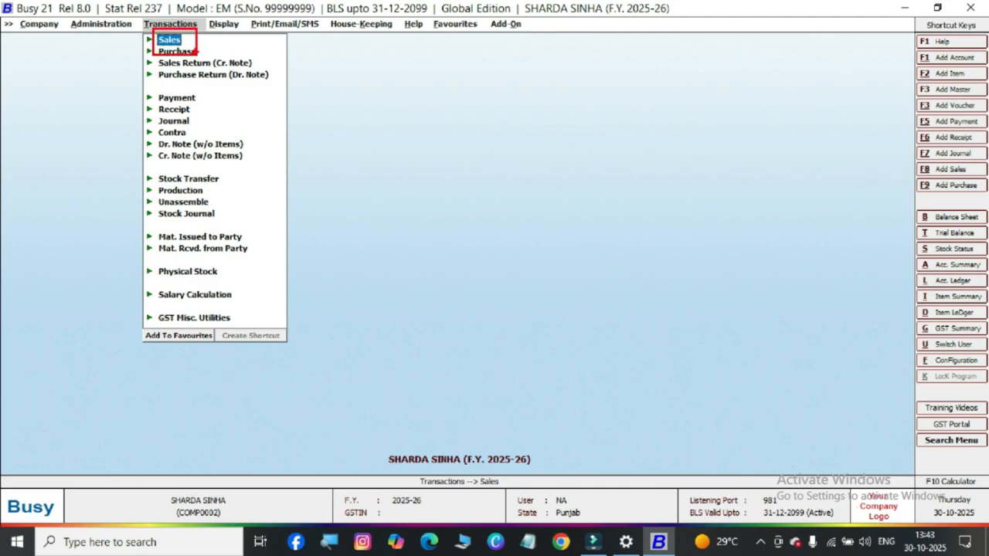
key("Return")
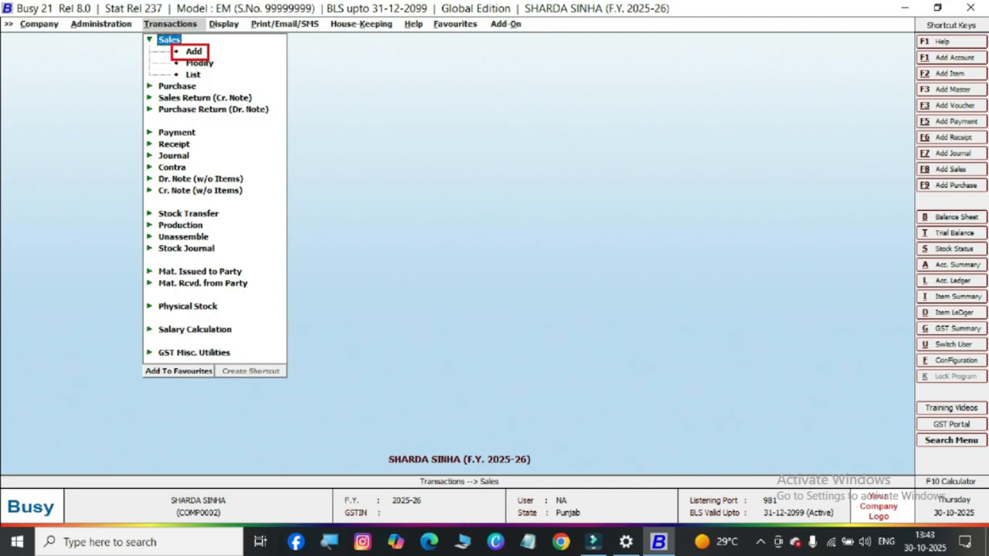
key("Down")
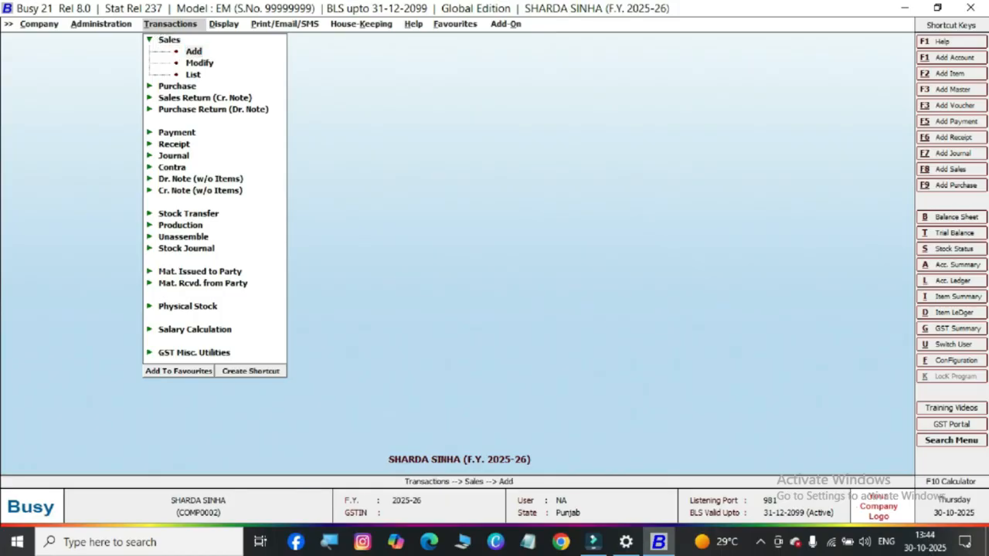
key("Return")
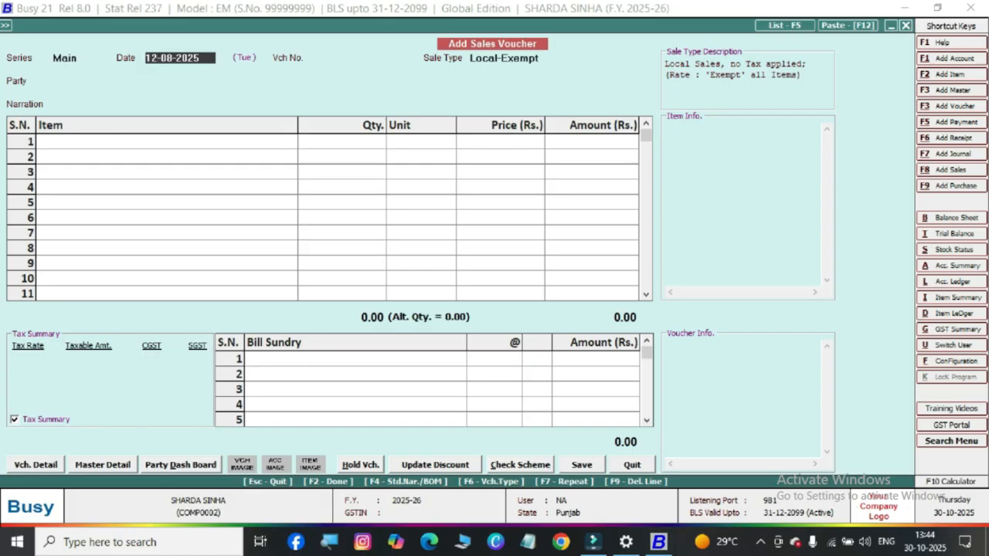
Date the sales voucher 15-10-2025
type("15")
key("Delete")
key("Delete")
key("Delete")
type("-10")
left_click_drag(14, 44, 96, 73)
key("Escape")
key("Return")
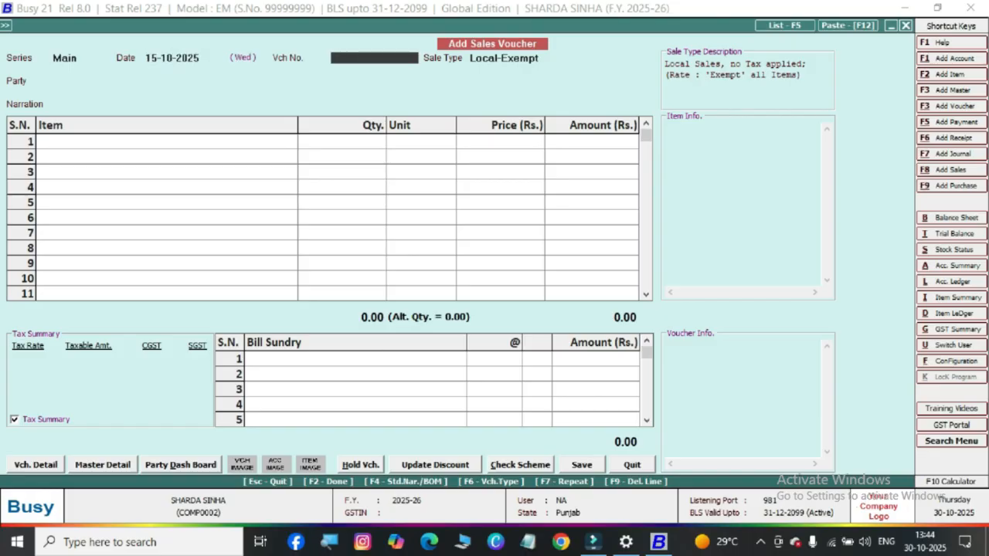
Enter 80 as the voucher number and keep Local-Exempt as the sale type
type("80")
key("Return")
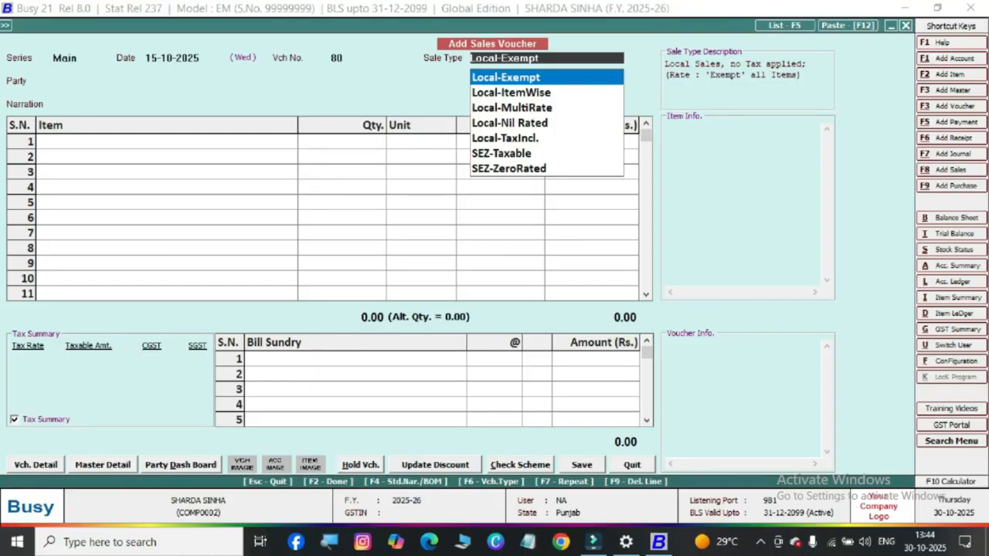
mouse_move(444, 36)
left_mouse_down()
mouse_move(471, 51)
mouse_move(578, 67)
left_mouse_up()
key("Return")
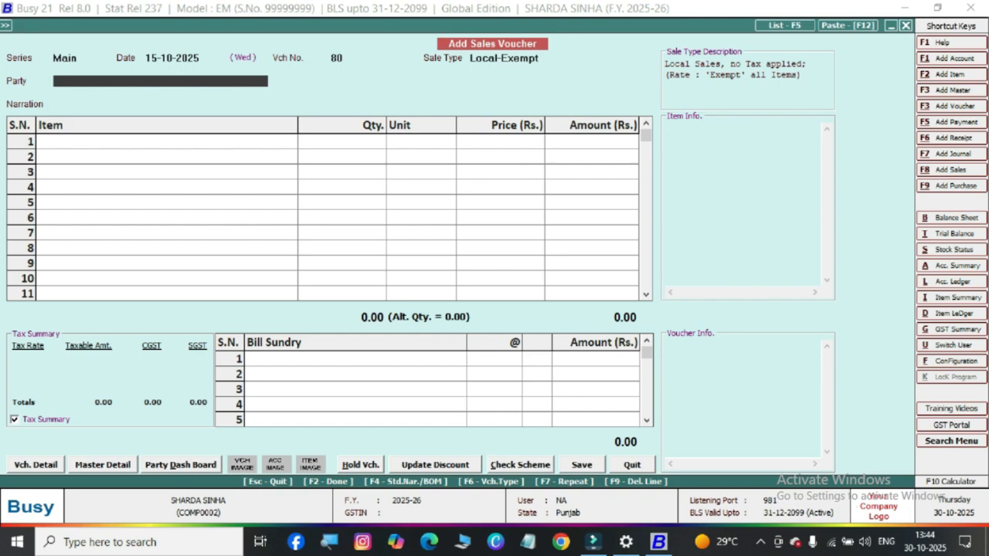
Select the Sundry Debtors customer as the party, leaving the narration, shade number and lot number blank
key("space")
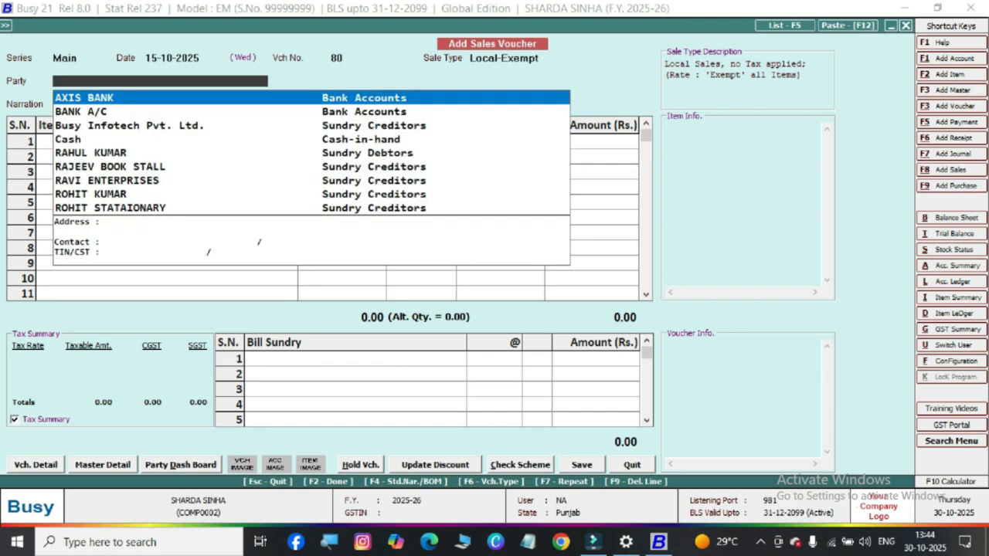
type("r")
key("Return")
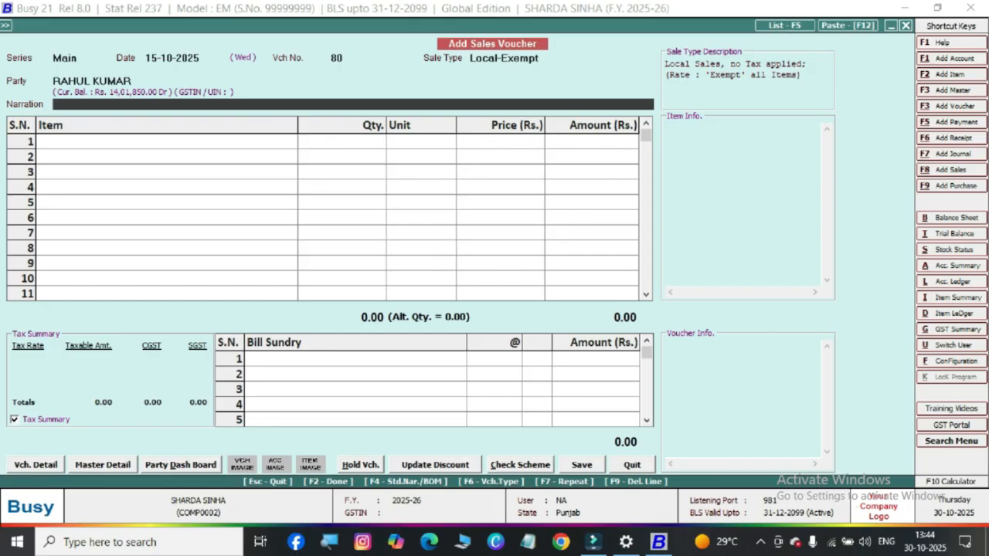
key("Return")
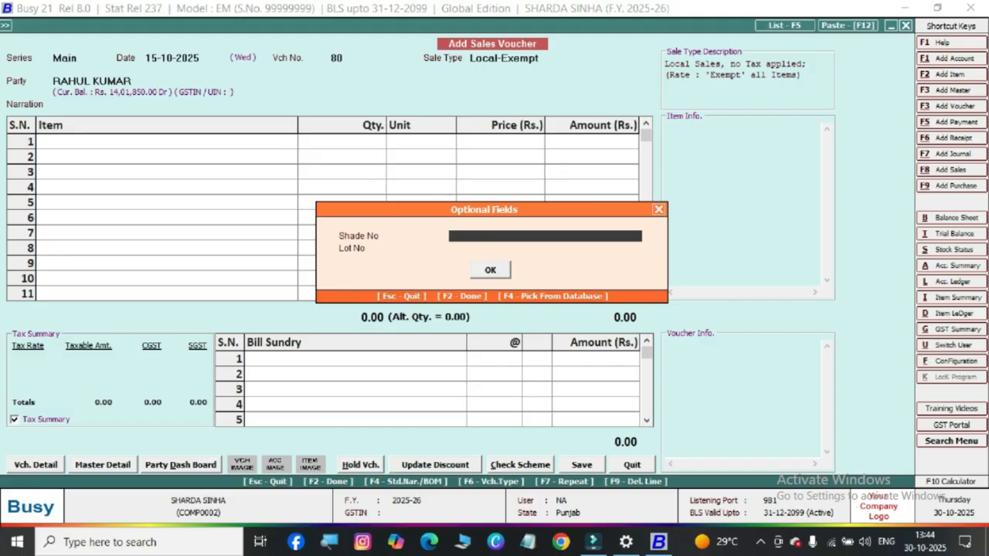
mouse_move(435, 184)
left_mouse_down()
mouse_move(473, 215)
mouse_move(522, 222)
left_mouse_up()
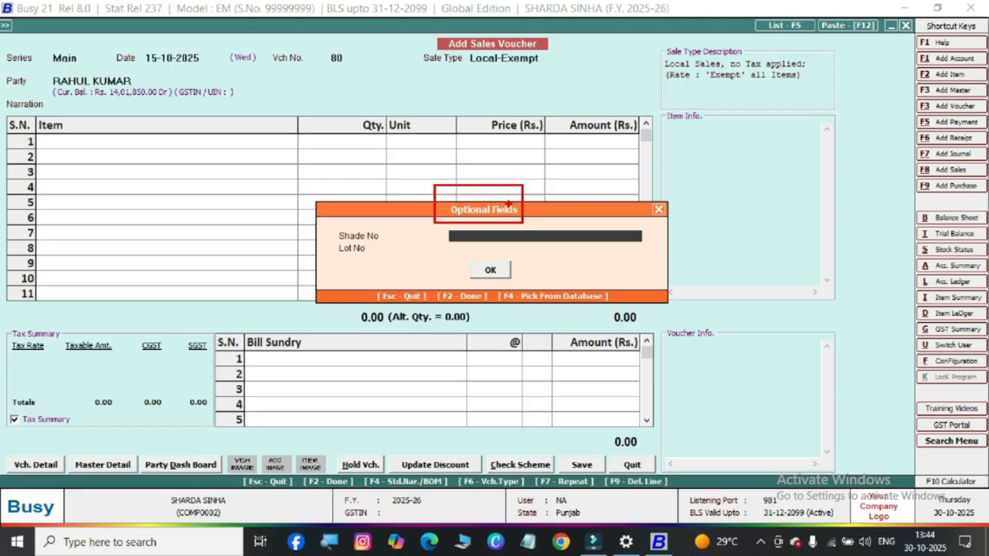
key("Escape")
key("F2")
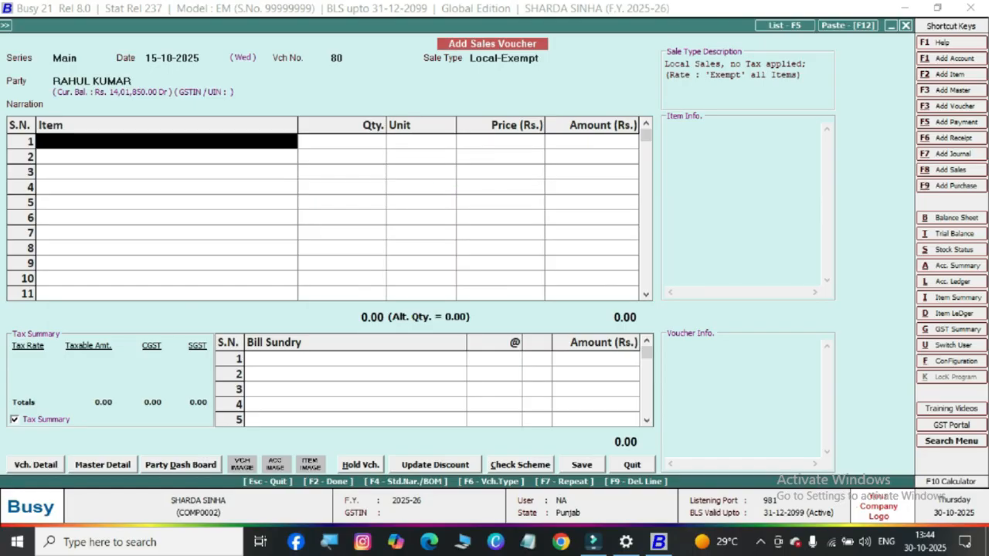
Add Oppo F15 as the first item of the sales voucher
type("o")
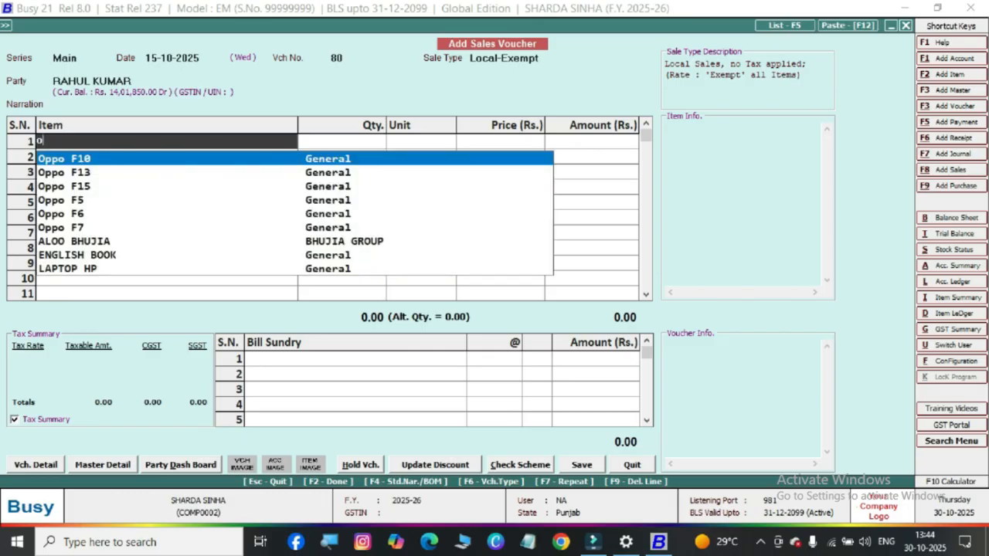
key("Down")
key("Down")
key("Return")
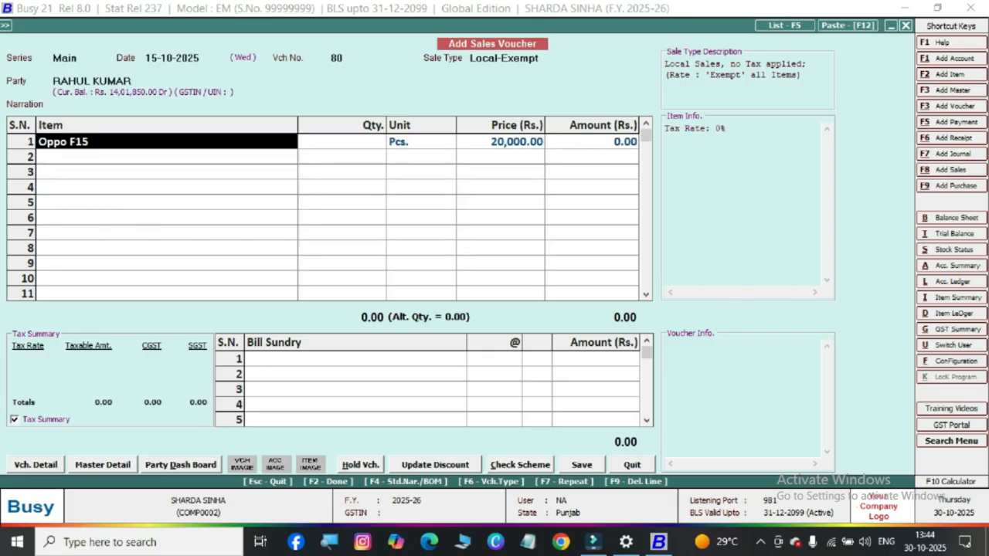
key("ctrl+2")
left_click_drag(13, 118, 117, 158)
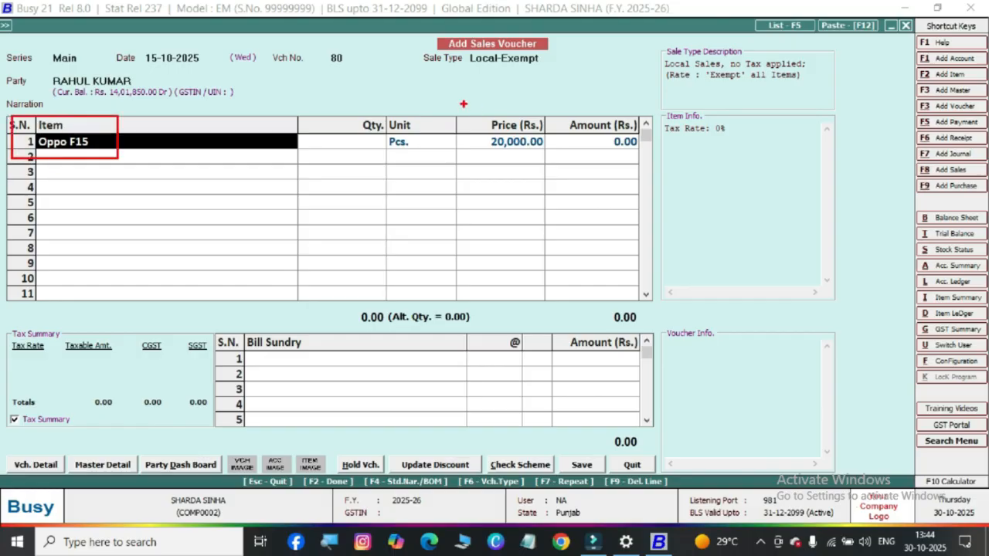
left_click_drag(463, 104, 554, 173)
left_click_drag(552, 121, 596, 56)
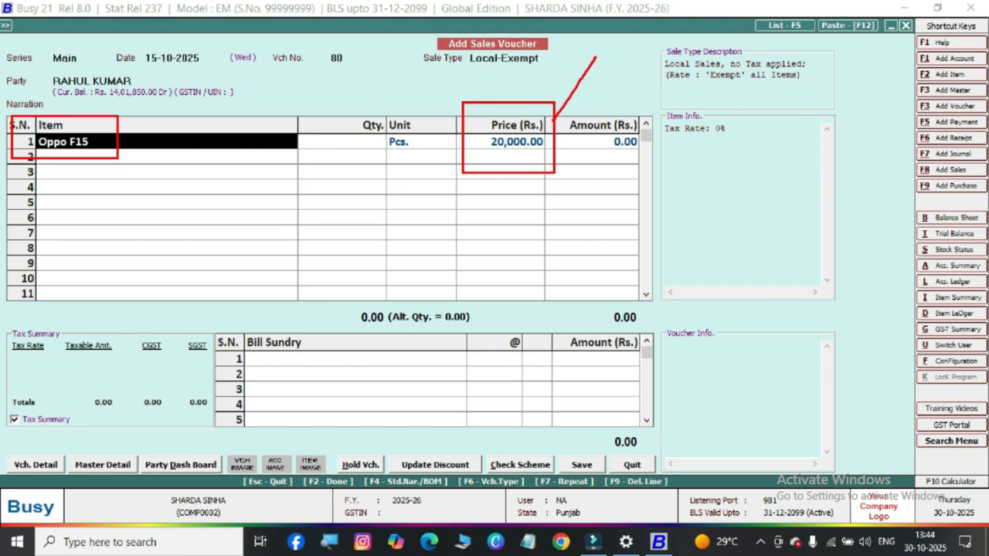
key("Escape")
Choose Main Store as the material centre for the first Oppo F15 line and leave its item description blank
key("Return")
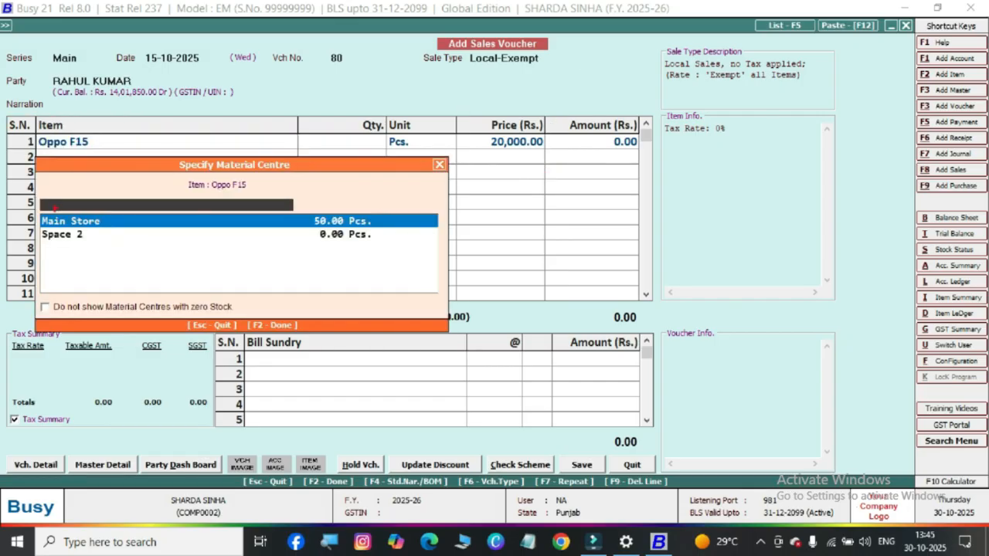
left_click_drag(28, 201, 136, 231)
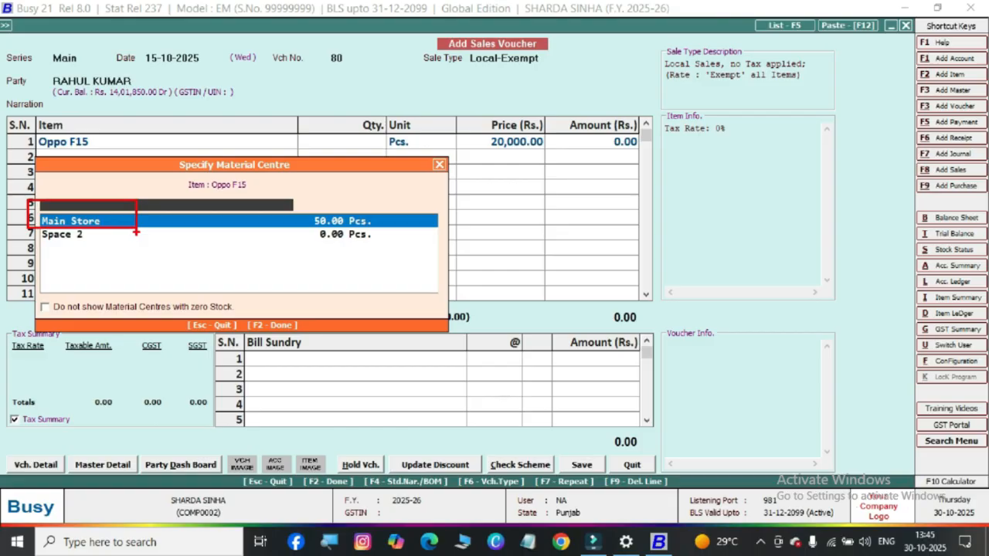
key("Escape")
key("Return")
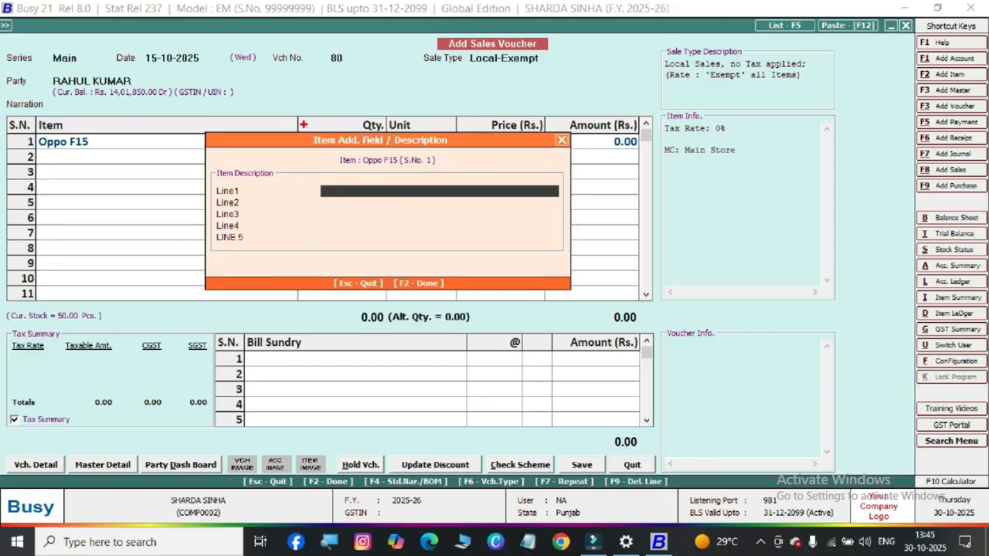
left_click_drag(303, 125, 381, 150)
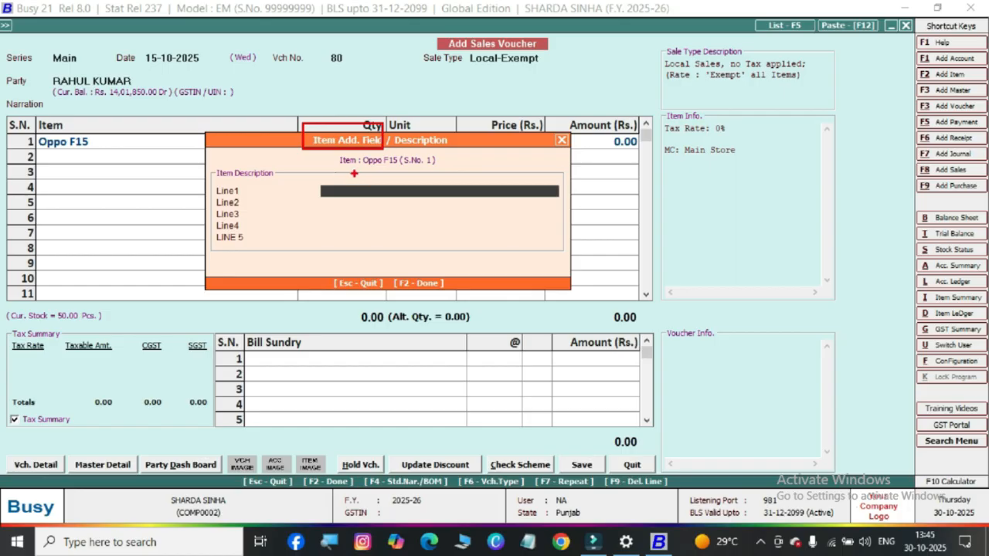
key("Escape")
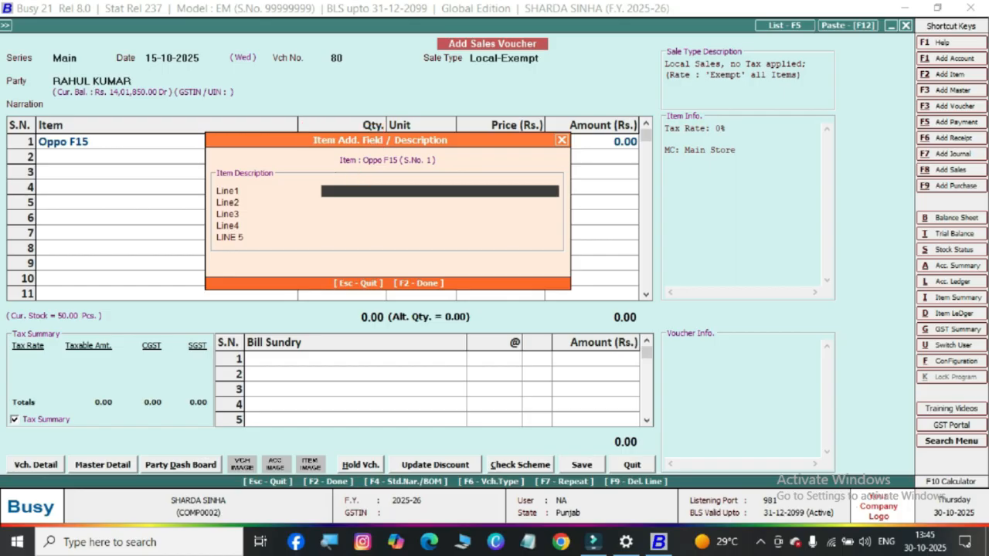
key("Escape")
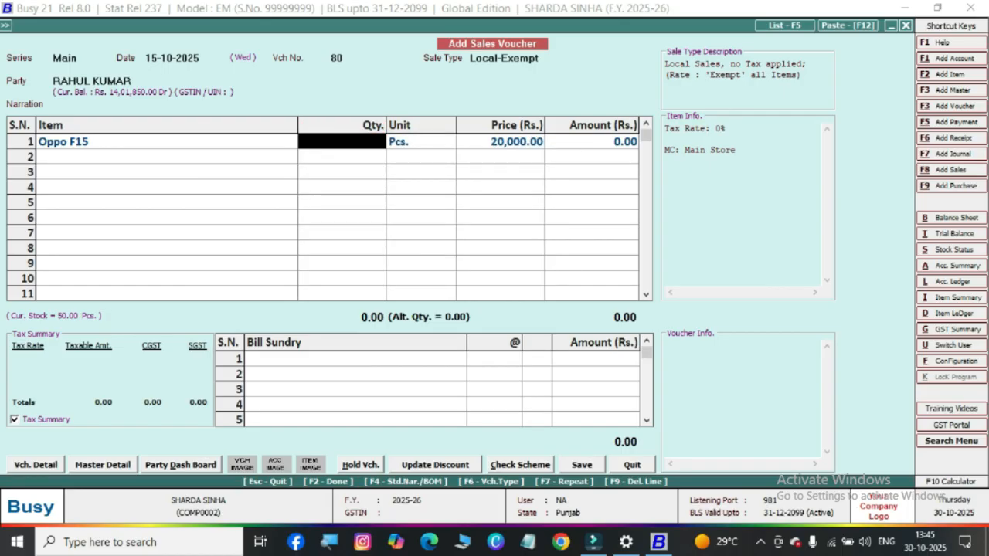
Set the first Oppo F15 line's quantity to 4 Pcs., keeping the default price and no discount
type("4")
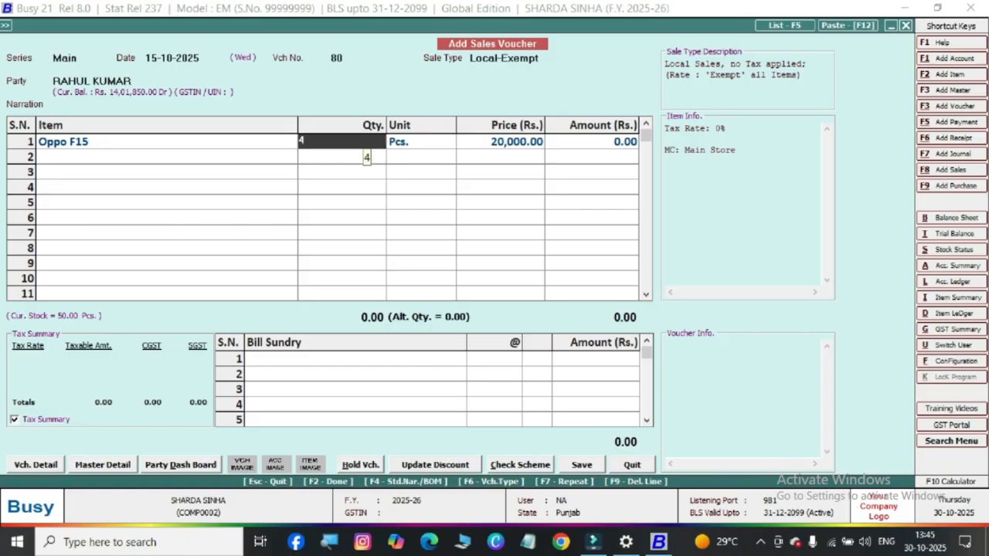
key("Return")
key("Return")
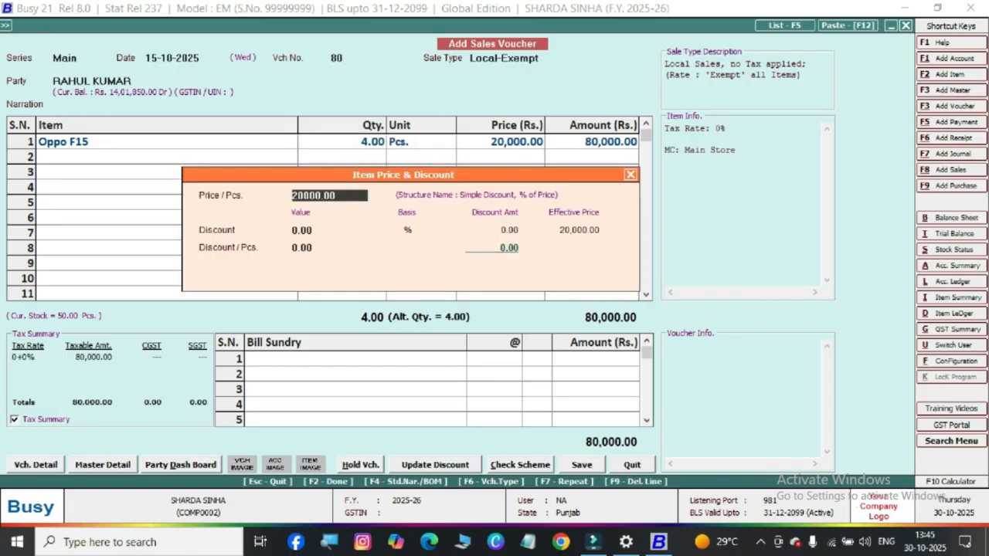
key("Escape")
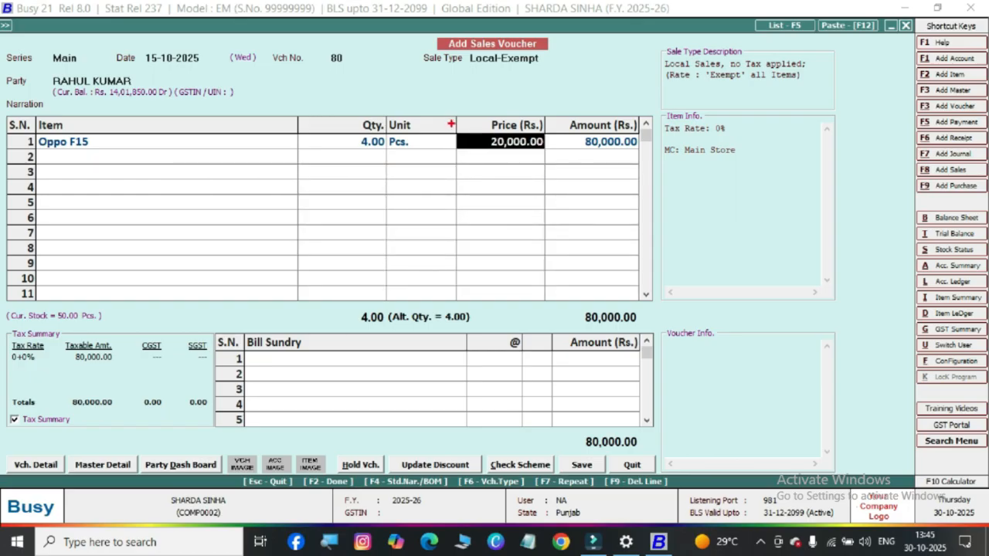
left_click_drag(449, 121, 549, 162)
left_click_drag(524, 122, 577, 58)
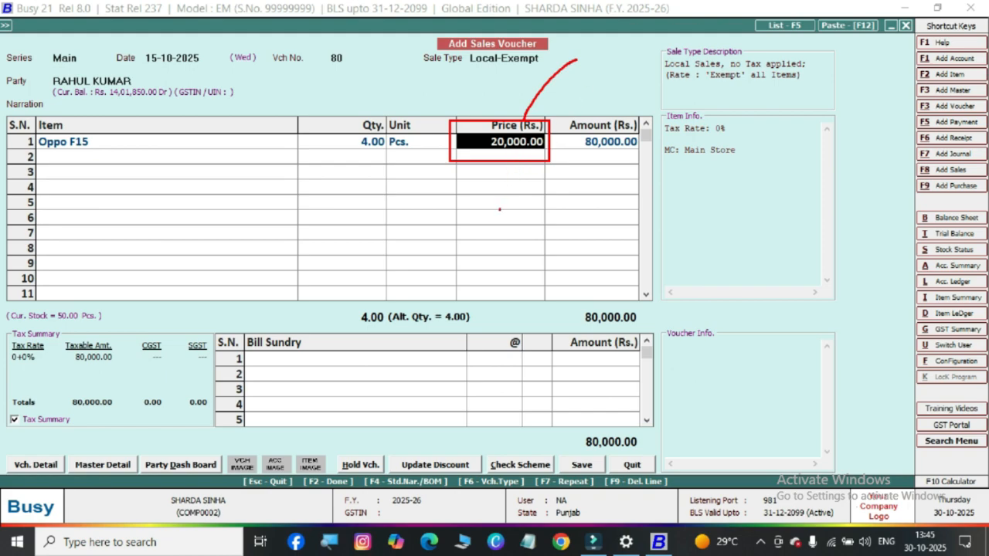
mouse_move(491, 229)
left_mouse_down()
mouse_move(509, 178)
mouse_move(525, 199)
left_mouse_up()
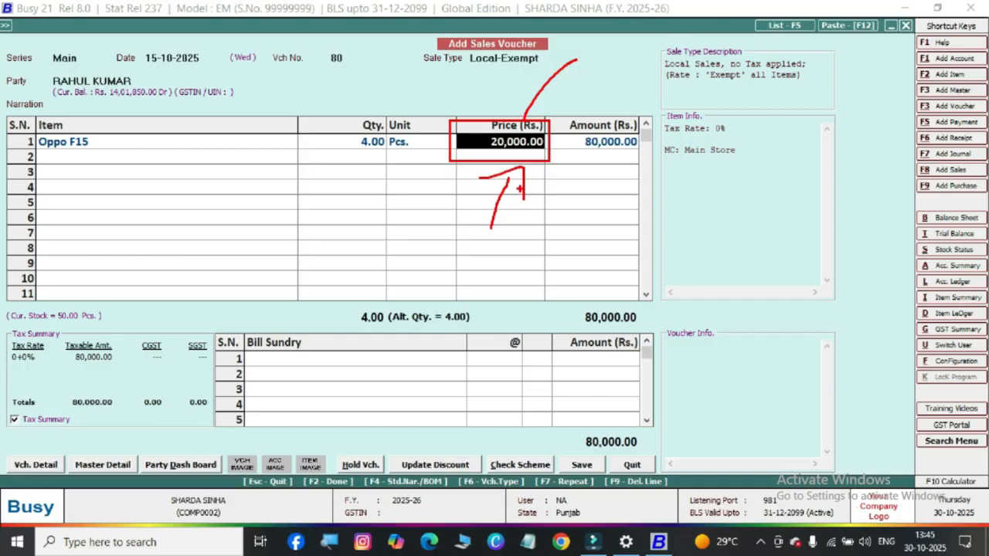
mouse_move(451, 14)
left_mouse_down()
mouse_move(430, 37)
mouse_move(544, 87)
mouse_move(468, 13)
left_mouse_up()
mouse_move(36, 204)
left_mouse_down()
mouse_move(49, 151)
mouse_move(75, 195)
left_mouse_up()
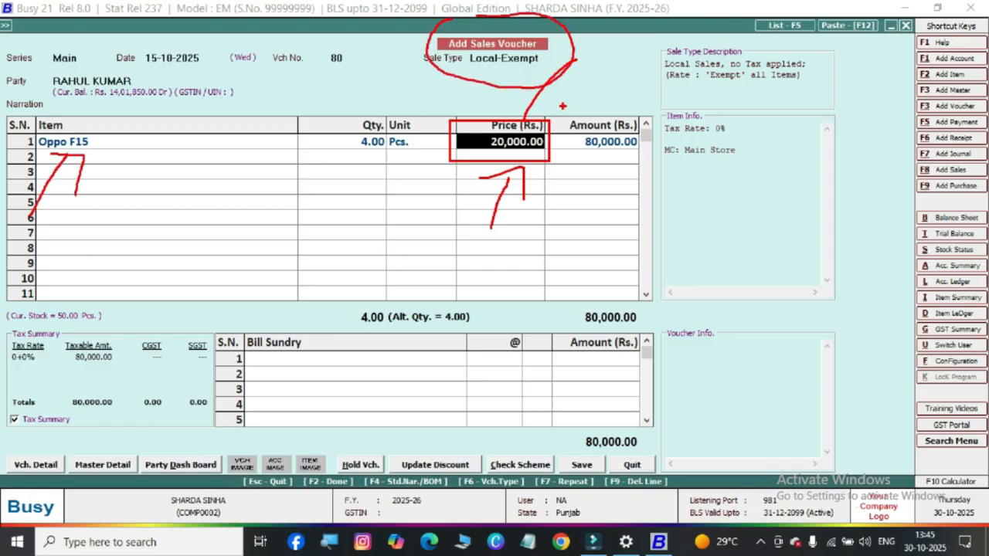
mouse_move(561, 105)
left_mouse_down()
mouse_move(439, 117)
mouse_move(506, 202)
mouse_move(547, 87)
mouse_move(598, 85)
mouse_move(603, 111)
left_mouse_up()
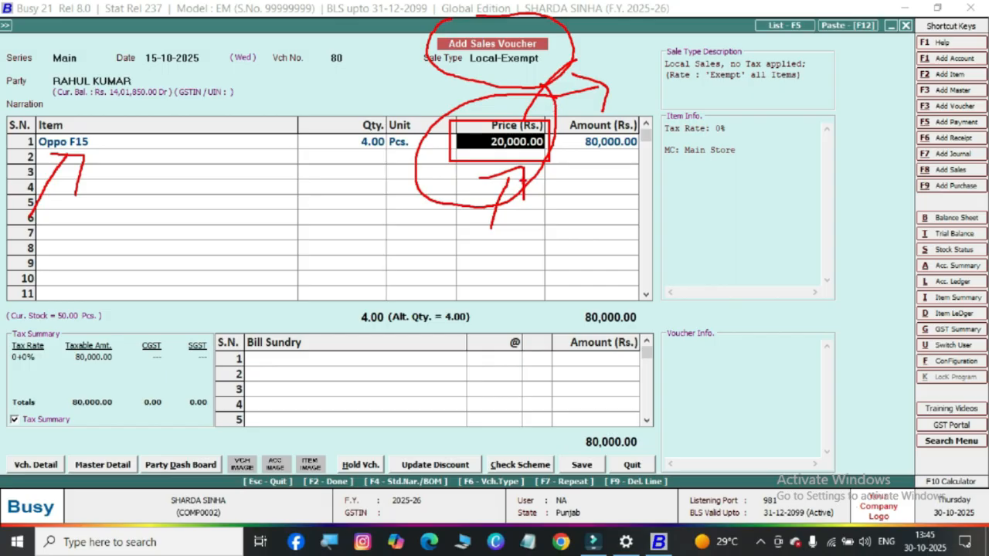
key("Escape")
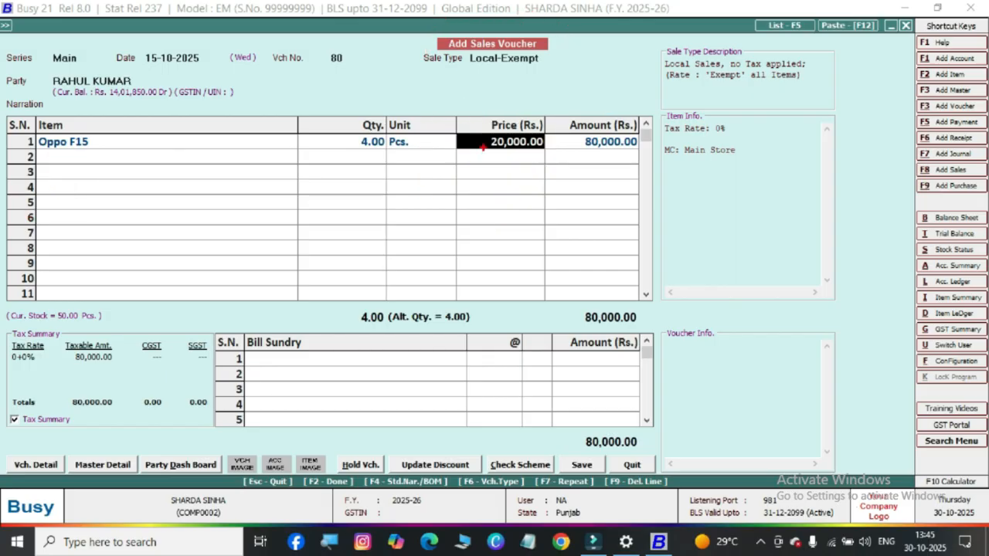
left_click_drag(461, 116, 555, 166)
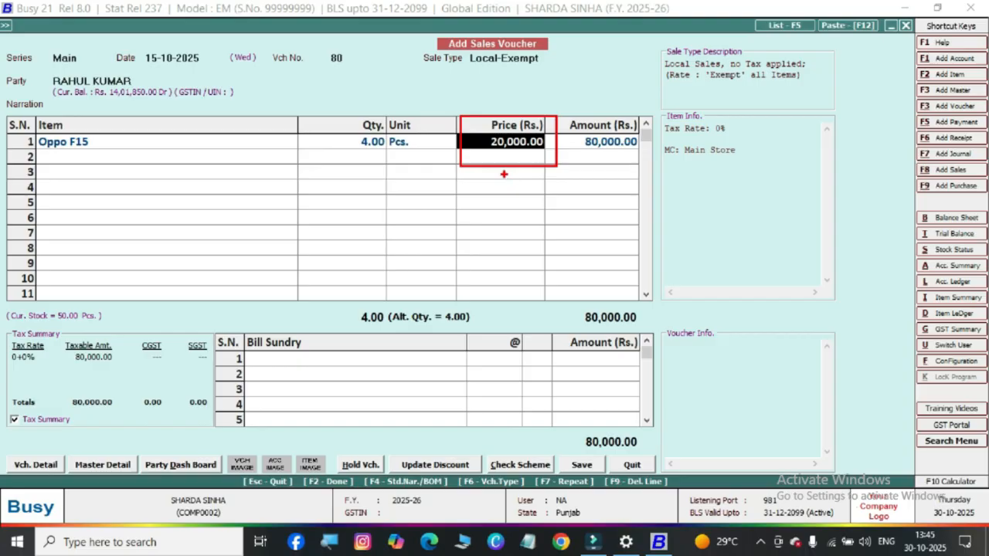
key("Escape")
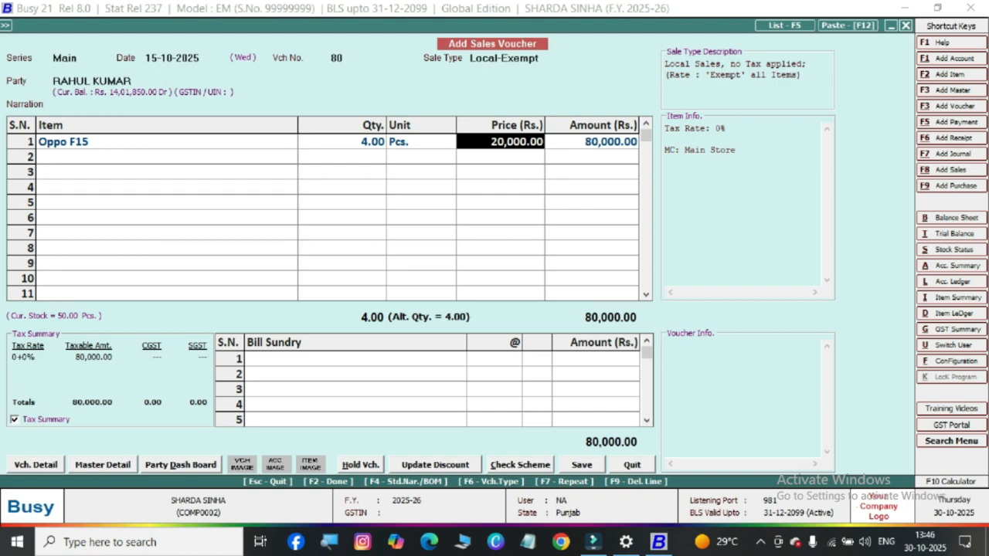
left_click_drag(26, 129, 93, 153)
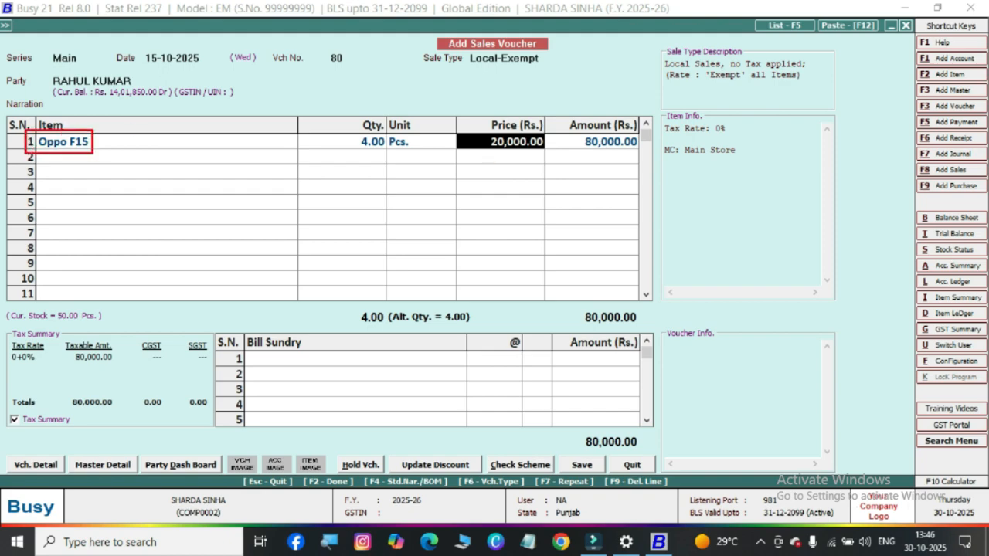
mouse_move(485, 204)
left_mouse_down()
mouse_move(502, 147)
mouse_move(510, 176)
left_mouse_up()
mouse_move(99, 140)
left_mouse_down()
mouse_move(165, 117)
mouse_move(168, 129)
left_mouse_up()
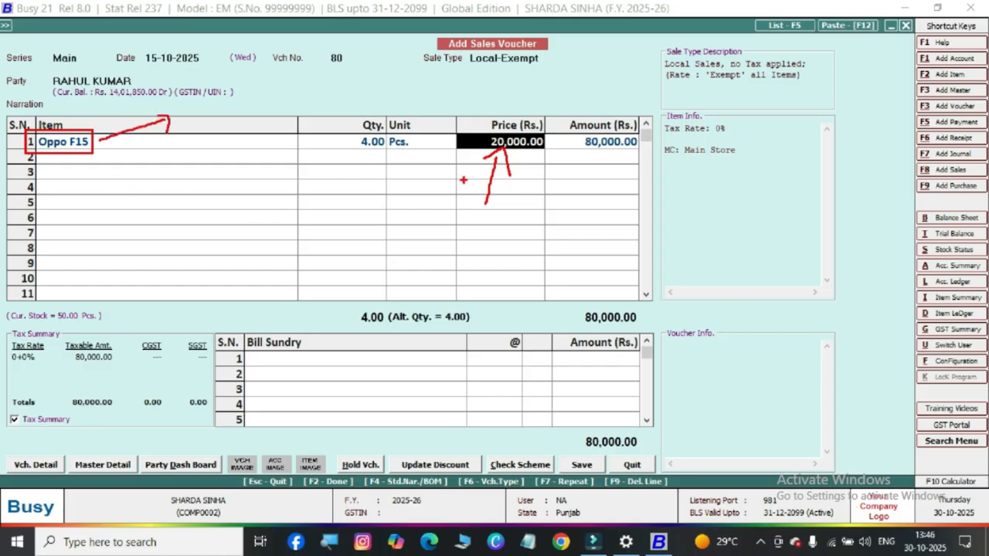
mouse_move(498, 82)
left_mouse_down()
mouse_move(511, 89)
mouse_move(499, 99)
left_mouse_up()
mouse_move(549, 138)
left_mouse_down()
mouse_move(513, 117)
mouse_move(552, 164)
mouse_move(513, 118)
left_mouse_up()
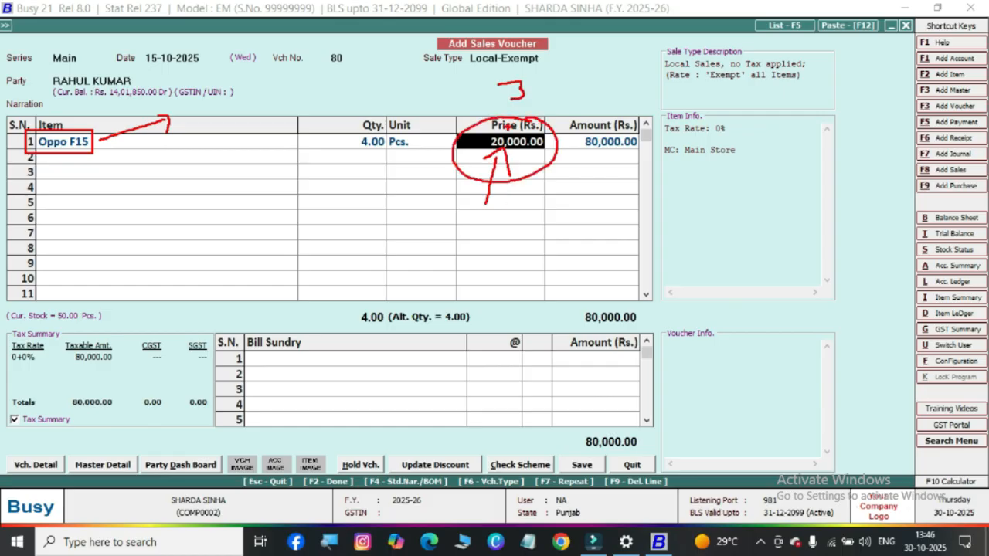
key("Escape")
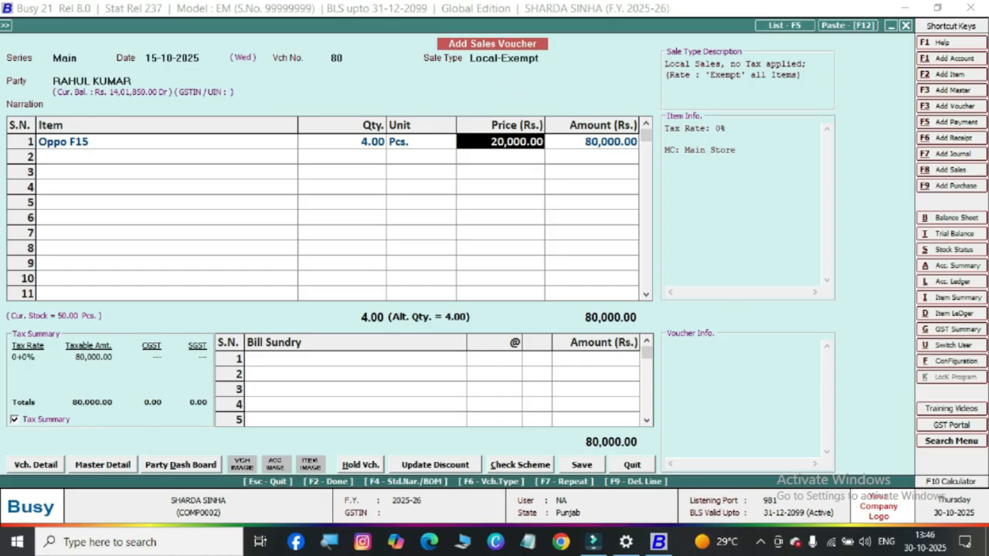
Add Oppo F15 from Main Store as the second item line, leaving its item description blank
key("Return")
key("Return")
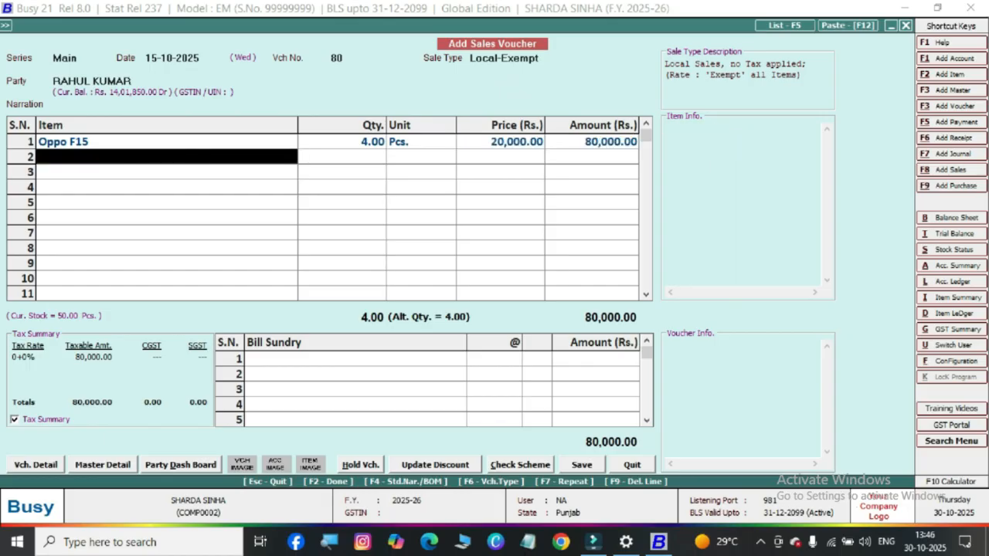
type("o")
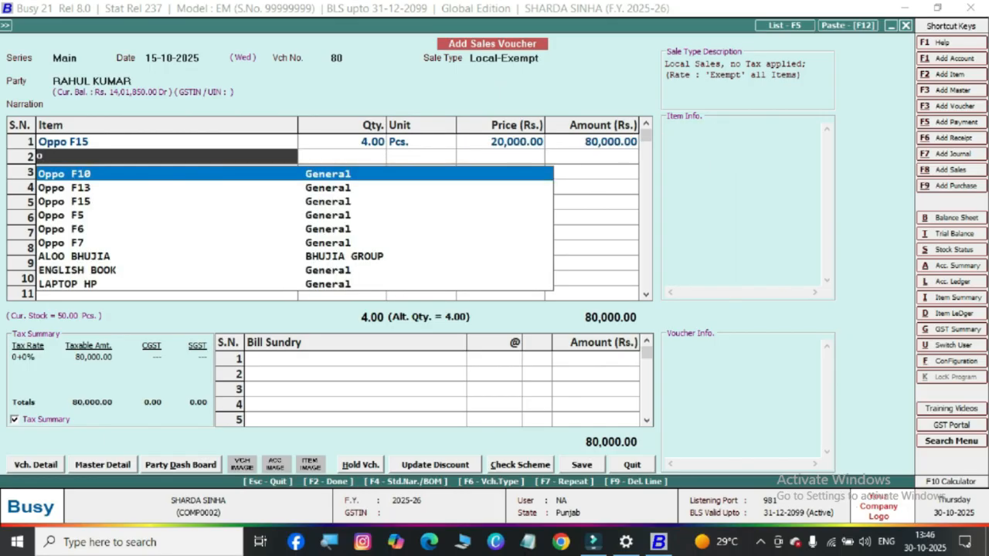
key("Down")
key("Down")
key("Return")
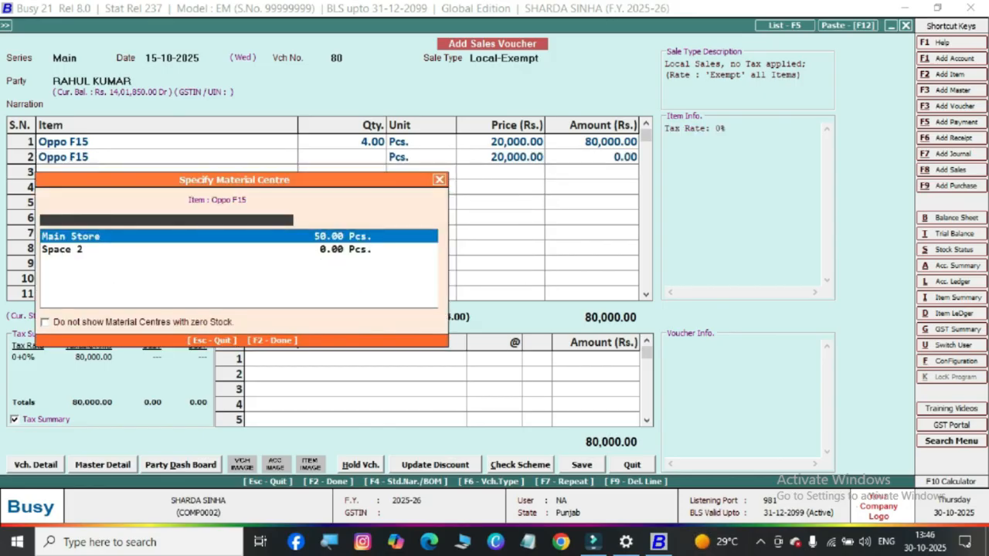
key("Return")
key("Escape")
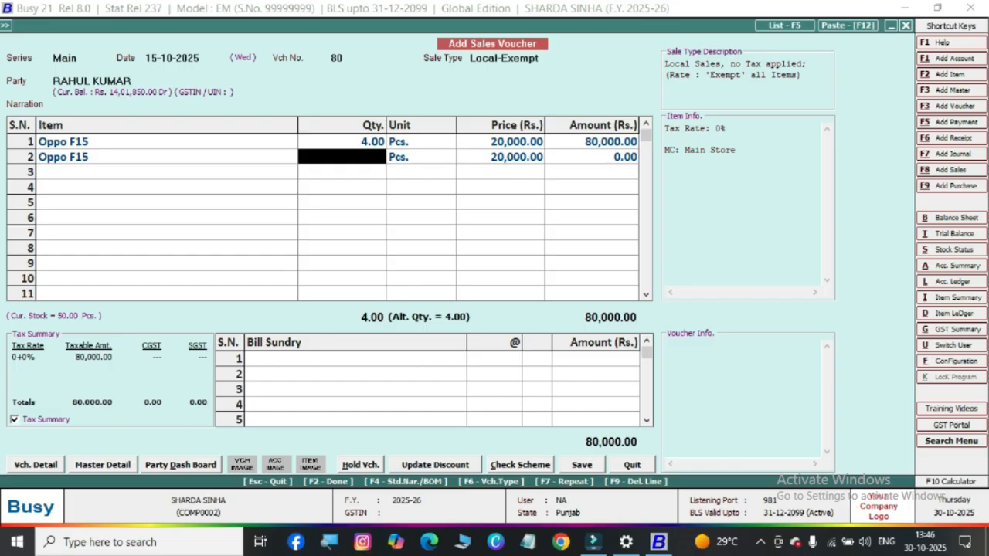
Set the second Oppo F15 line's quantity to 2 Pcs., leaving the item price and discount details at their defaults
type("2")
key("Return")
key("Return")
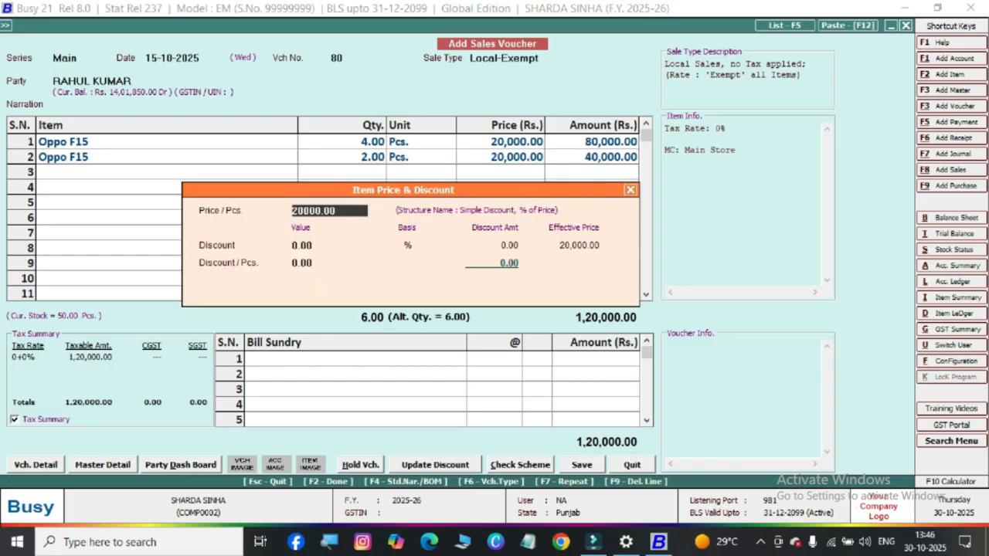
key("Escape")
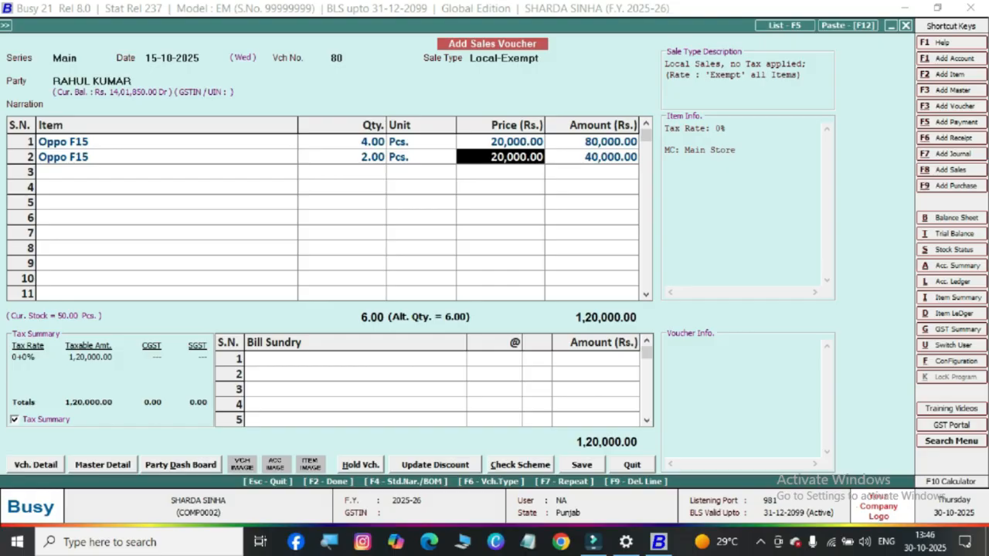
Change the second Oppo F15 line's price to Rs. 25,000
key("Return")
key("BackSpace")
key("BackSpace")
key("BackSpace")
key("BackSpace")
key("BackSpace")
key("BackSpace")
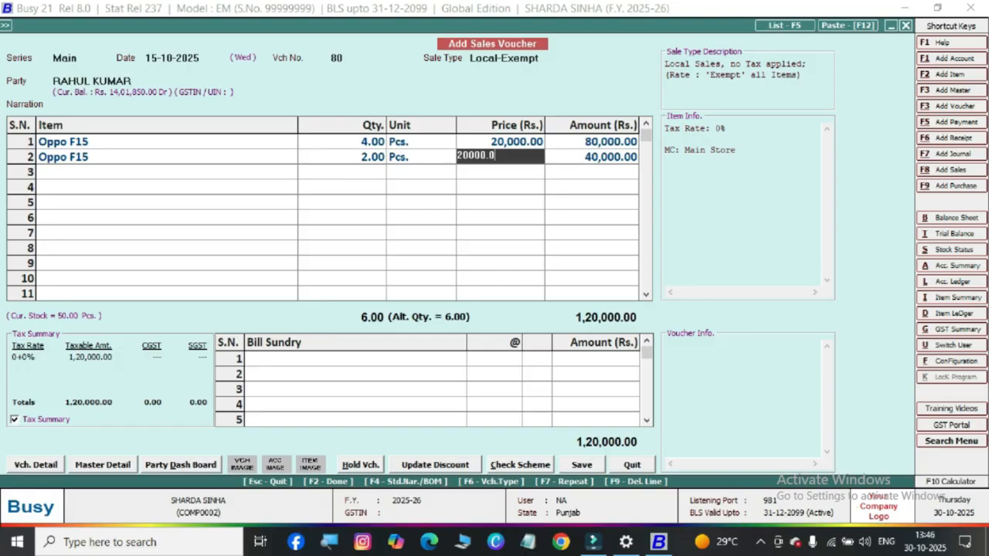
key("BackSpace")
type("5000")
key("Return")
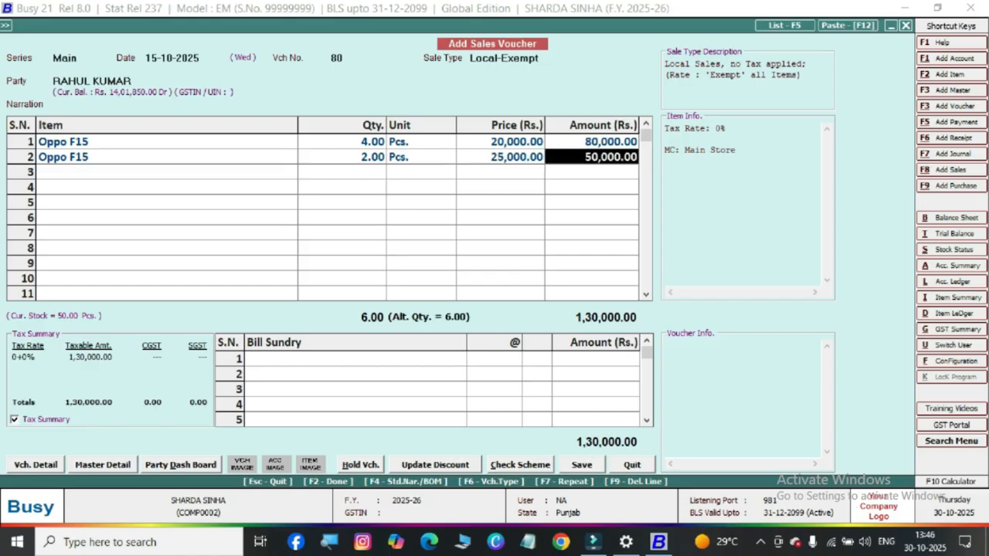
mouse_move(472, 155)
left_mouse_down()
mouse_move(530, 149)
mouse_move(472, 151)
left_mouse_up()
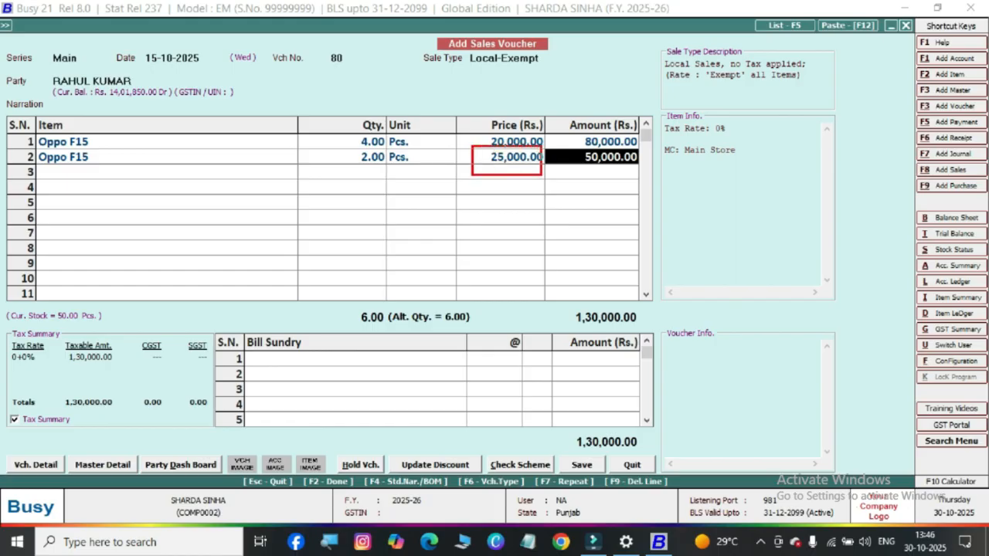
left_click_drag(542, 175, 548, 173)
key("Escape")
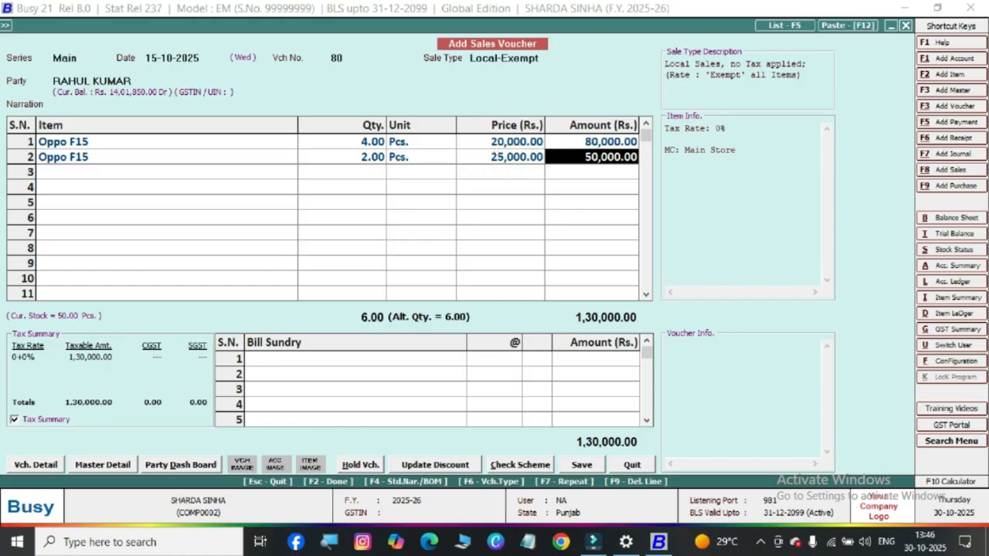
mouse_move(483, 144)
left_mouse_down()
mouse_move(523, 117)
mouse_move(544, 145)
mouse_move(481, 145)
left_mouse_up()
mouse_move(477, 216)
left_mouse_down()
mouse_move(502, 160)
mouse_move(512, 189)
mouse_move(530, 185)
mouse_move(550, 161)
mouse_move(501, 141)
mouse_move(498, 186)
mouse_move(535, 178)
left_mouse_up()
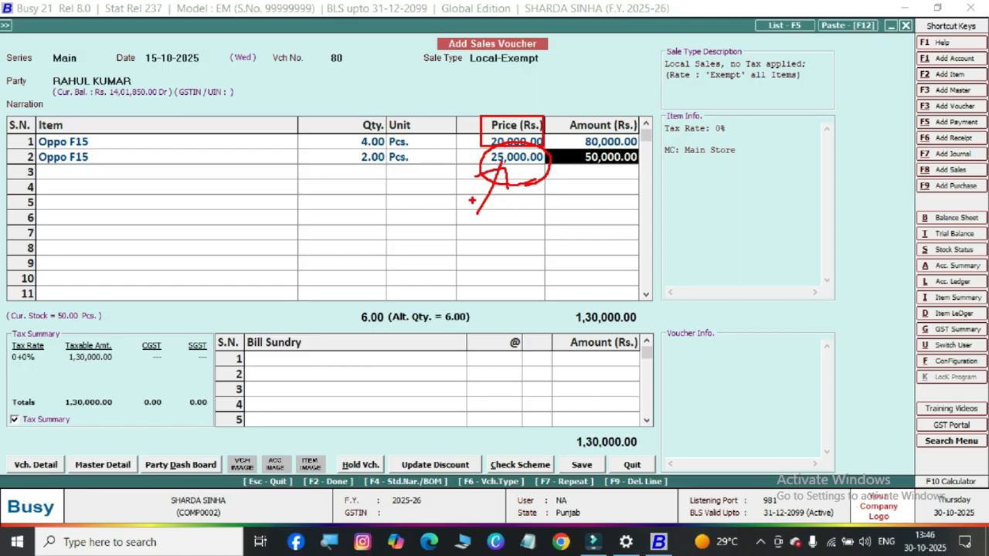
mouse_move(442, 188)
left_mouse_down()
mouse_move(470, 162)
mouse_move(473, 183)
left_mouse_up()
key("Escape")
Save the sales voucher without bill sundries, accepting new reference 80 in the bill-by-bill adjustment and the default transport details
key("F2")
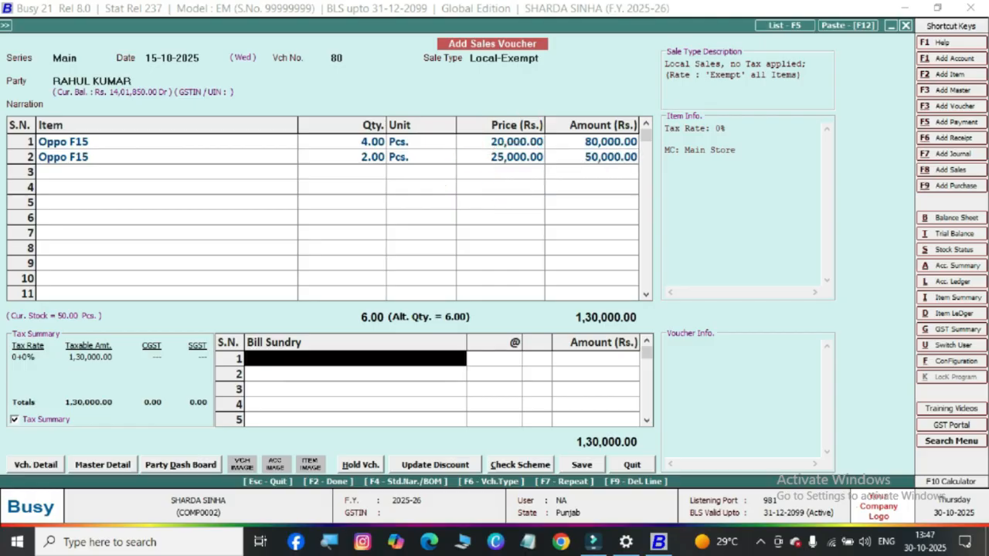
key("F2")
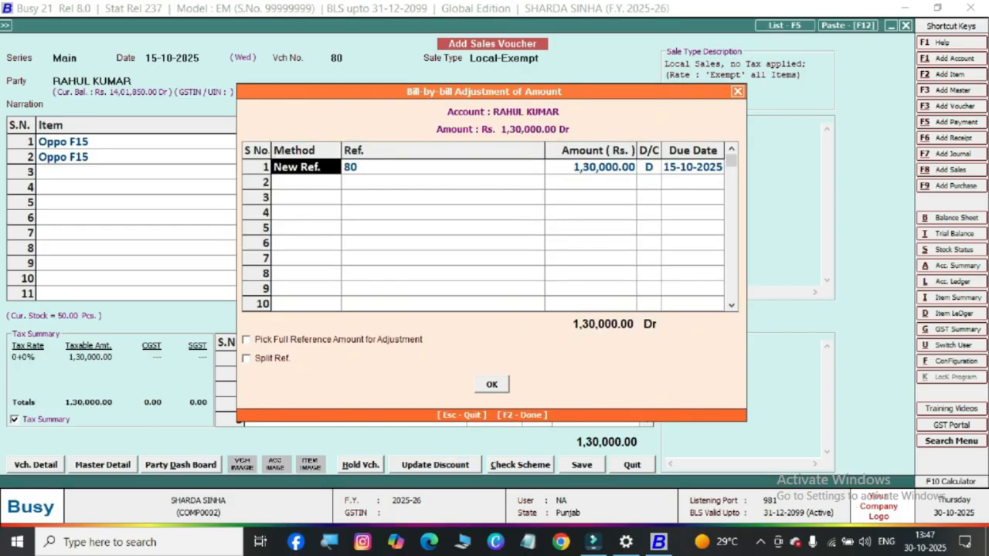
key("F2")
key("Return")
key("F2")
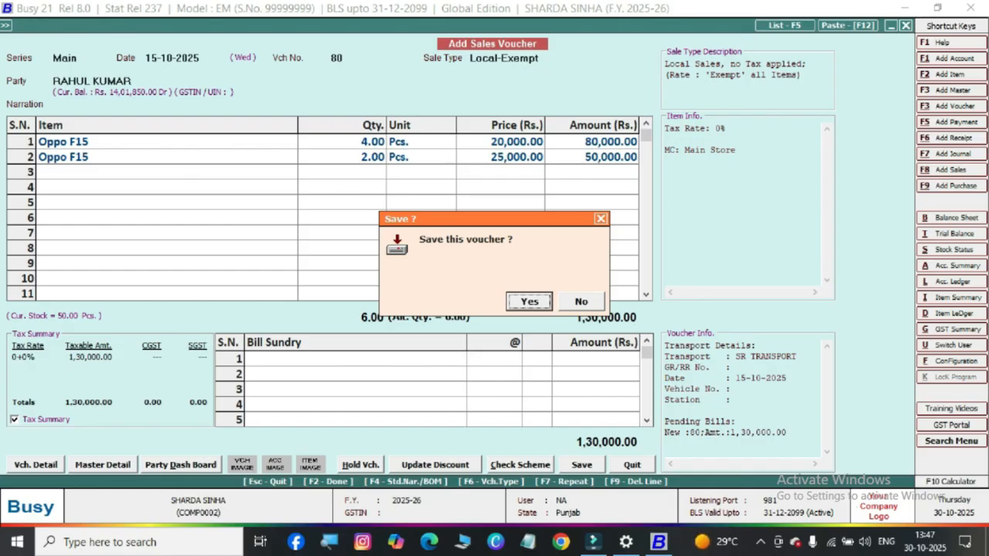
key("Return")
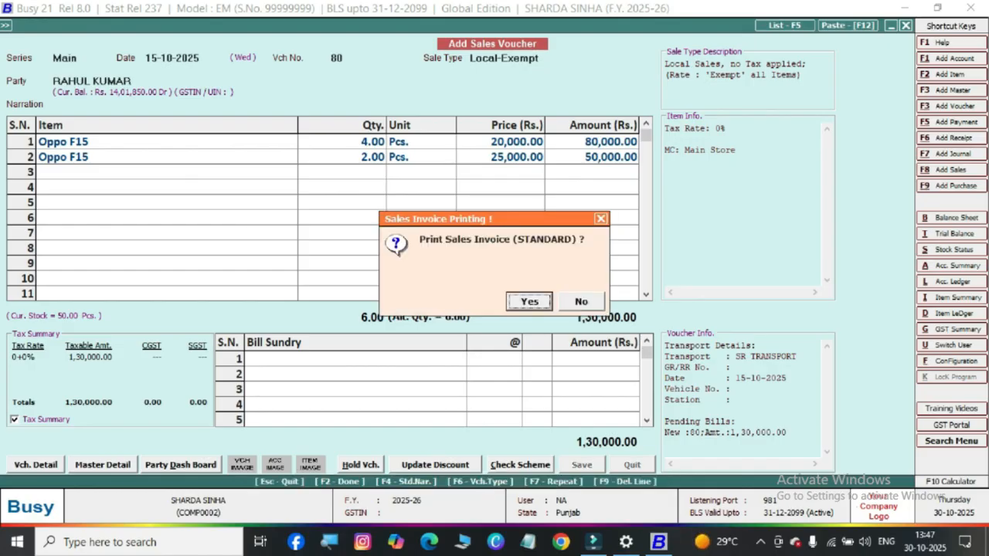
Decline printing the standard sales invoice and quit sales voucher entry
key("n")
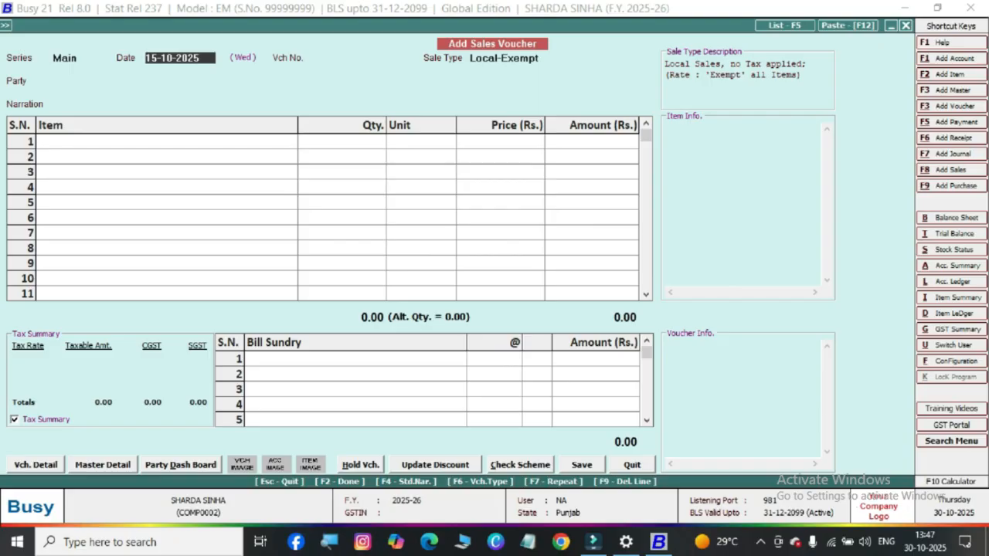
key("Escape")
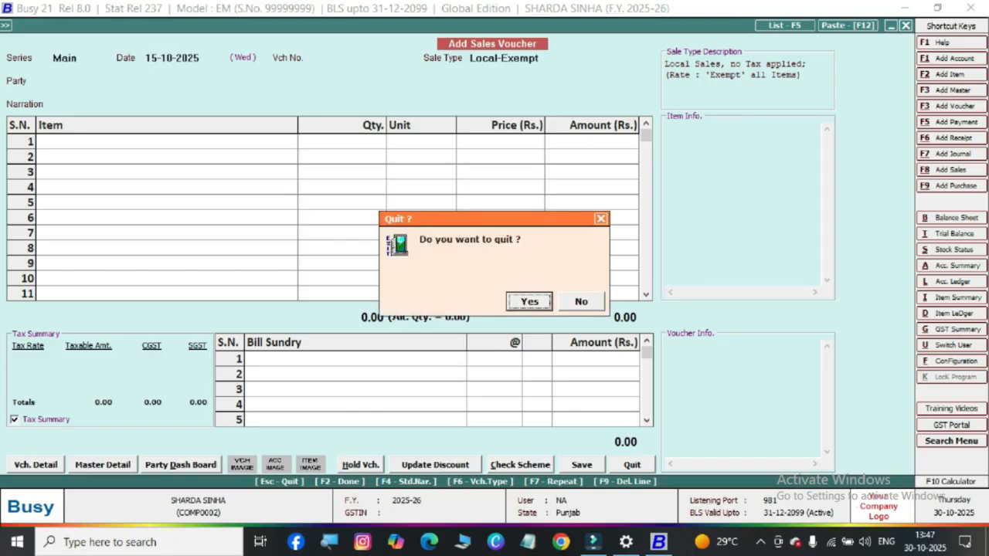
key("Return")
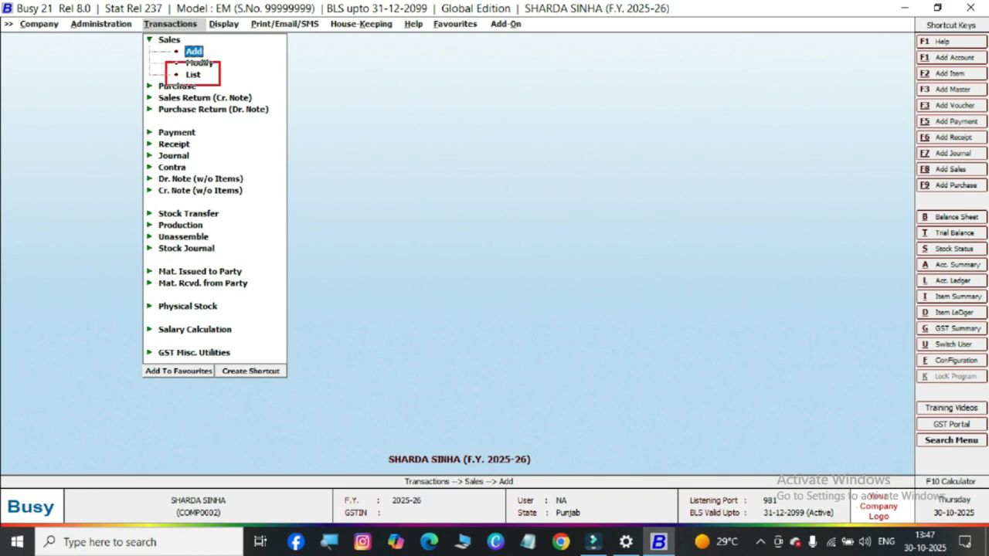
List sales vouchers of all series on screen with the default report options and open voucher 80 dated 15-10-2025 for review
key("Down")
key("Down")
key("Return")
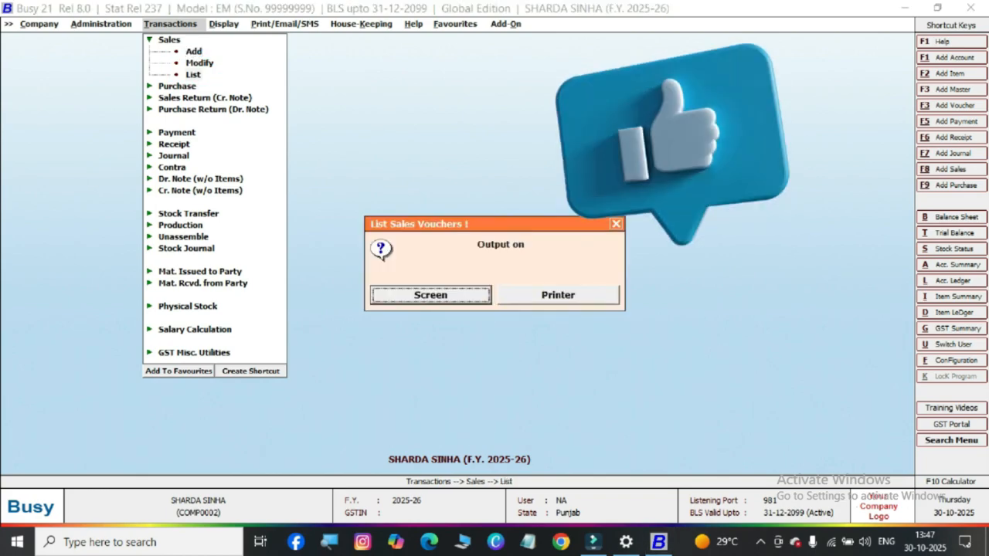
key("Escape")
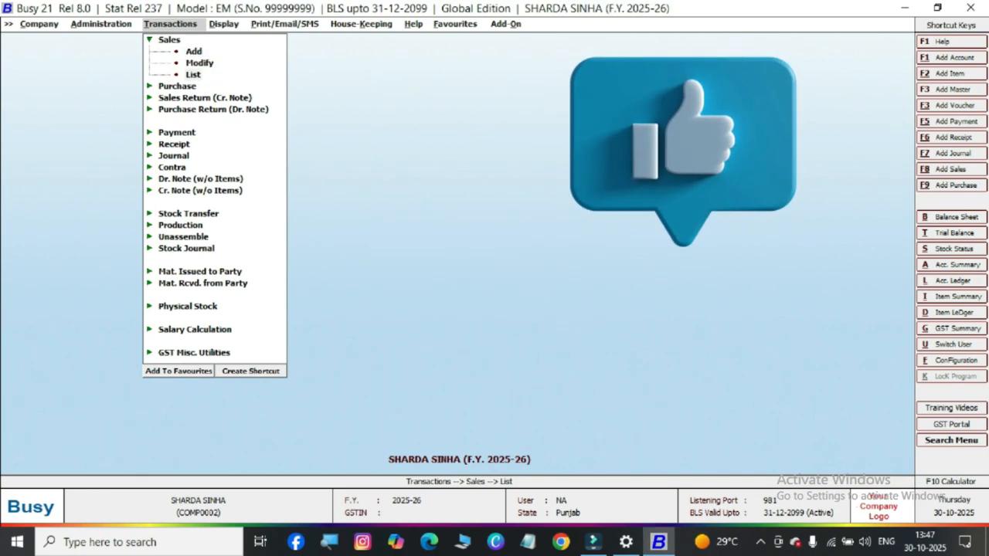
key("Return")
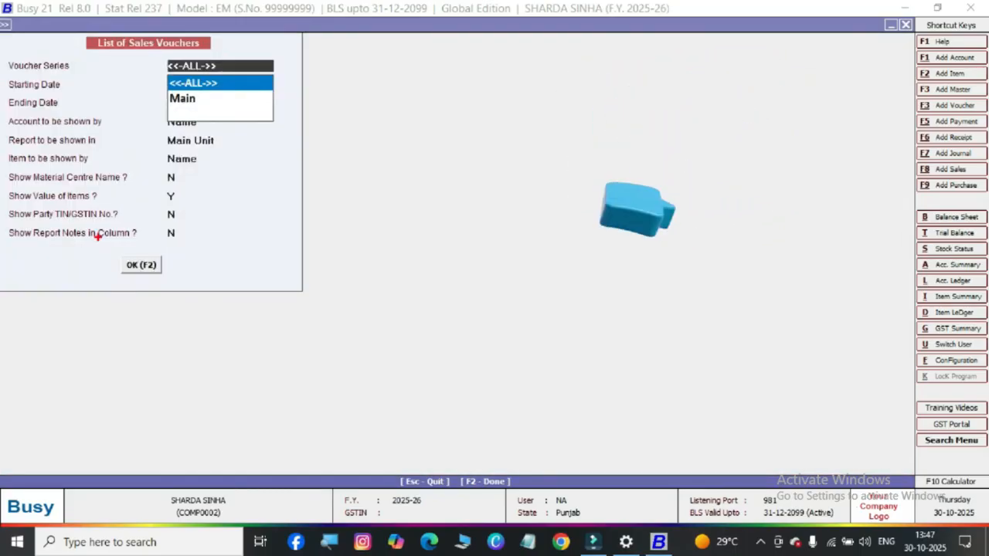
key("F2")
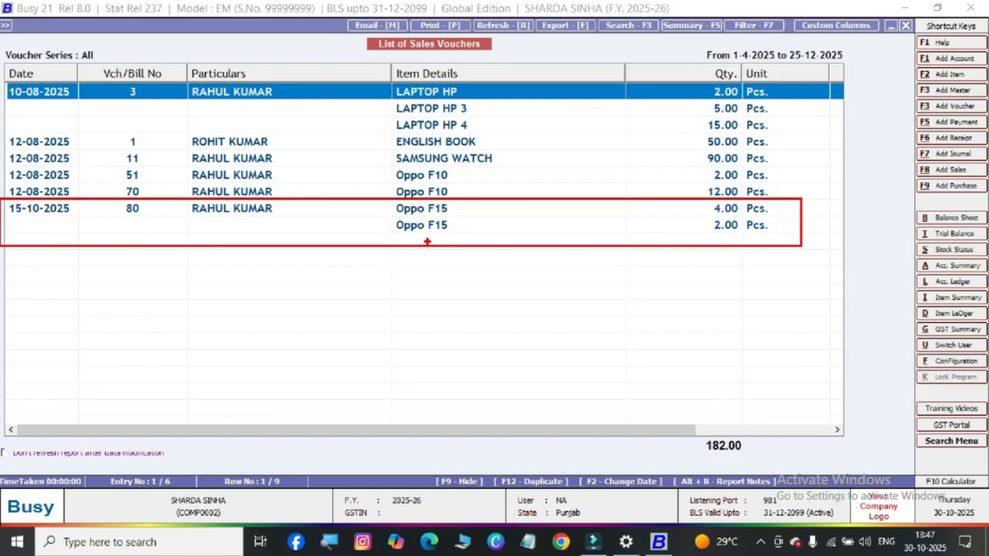
left_click(418, 209)
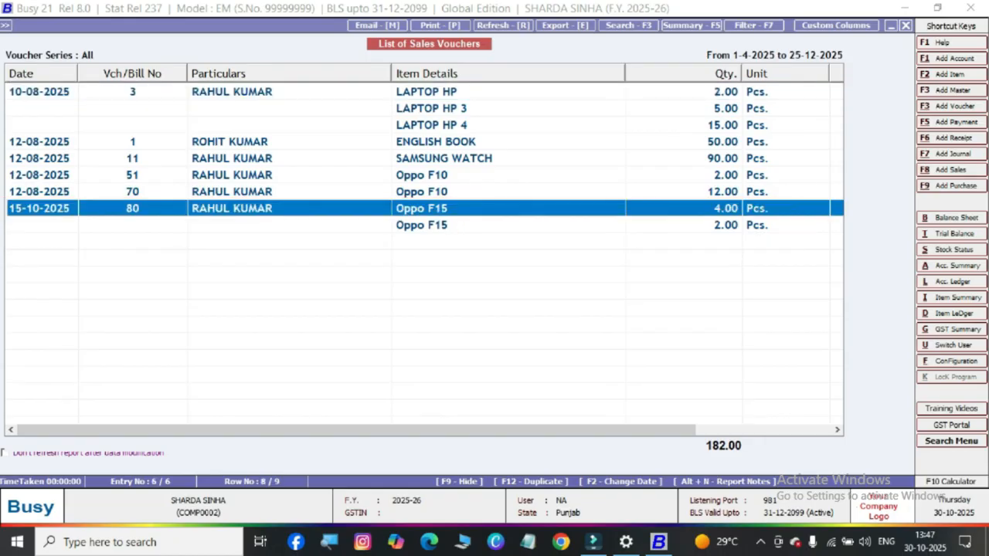
key("Return")
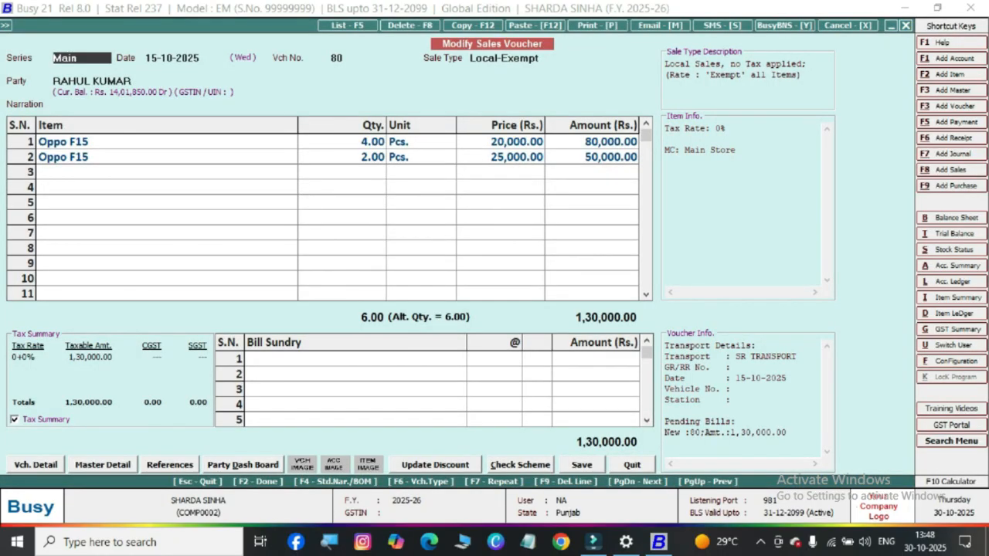